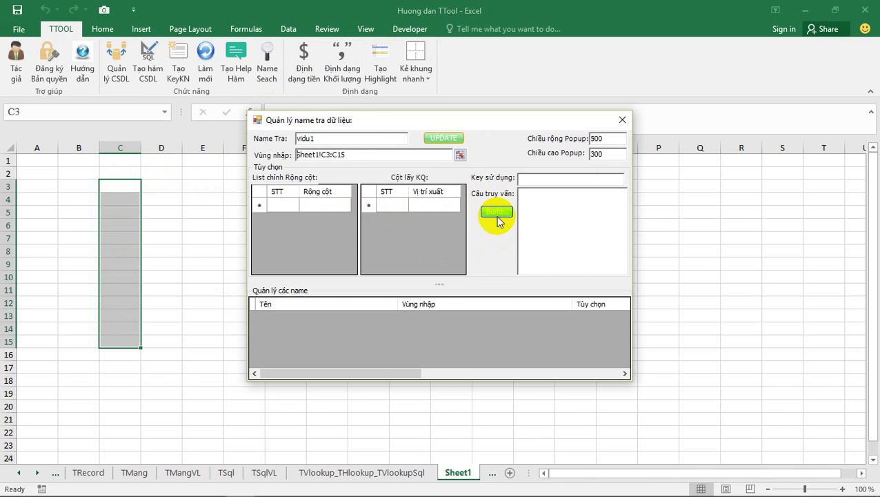
Step: Connect the query builder to this workbook and add the TRECORD_TMANG table to the query
click(498, 213)
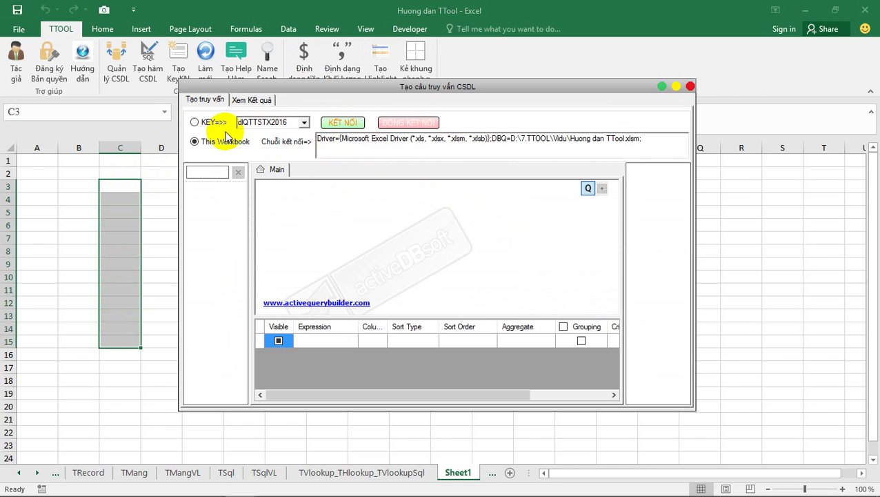
click(343, 123)
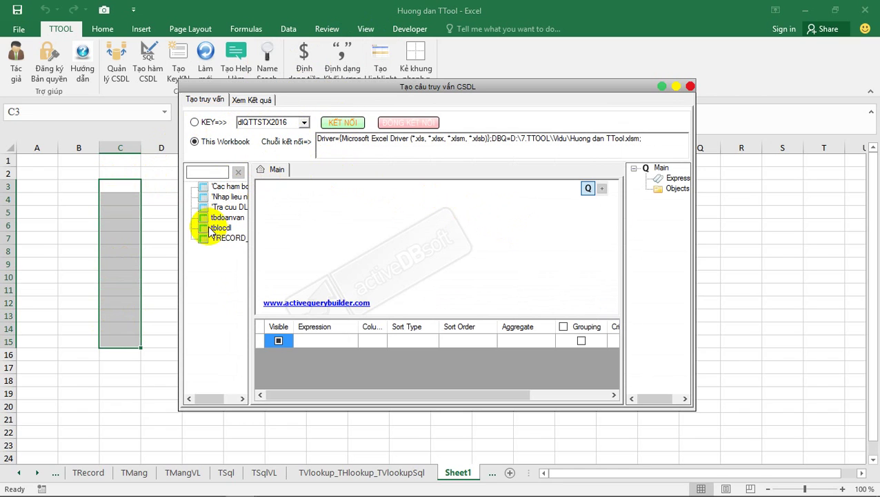
drag(209, 241, 316, 198)
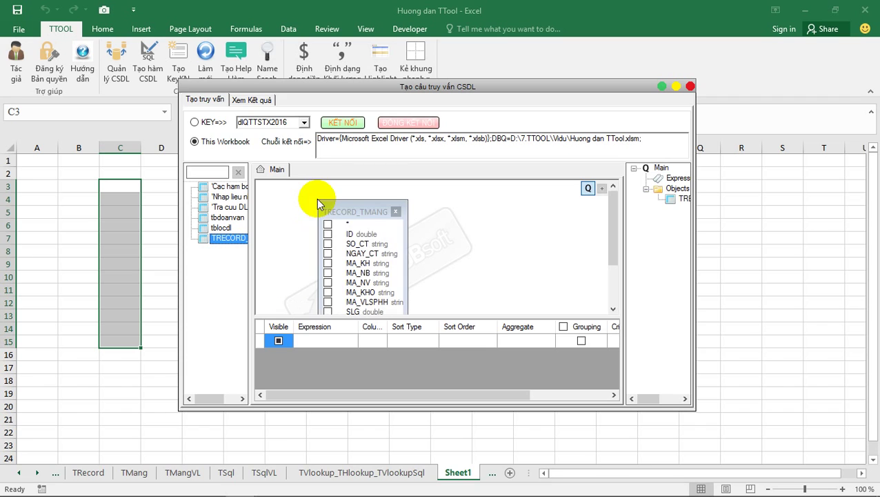
Step: Preview all rows returned from TRECORD_TMANG and accept the query for the vidu1 lookup name
click(262, 99)
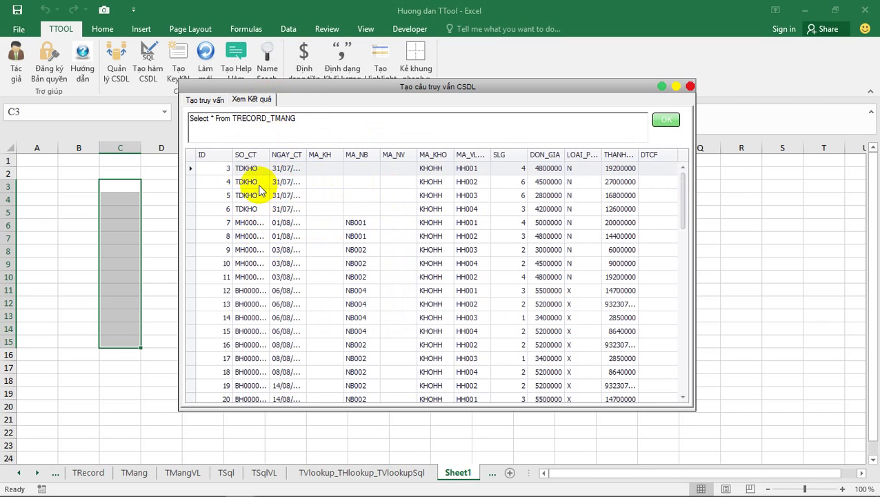
scroll(318, 265, down, 11)
scroll(319, 271, down, 5)
scroll(315, 265, up, 16)
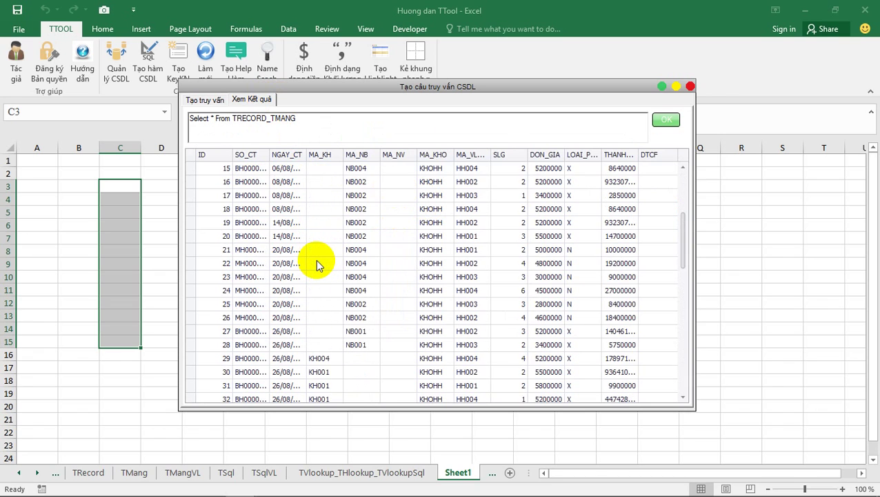
click(666, 121)
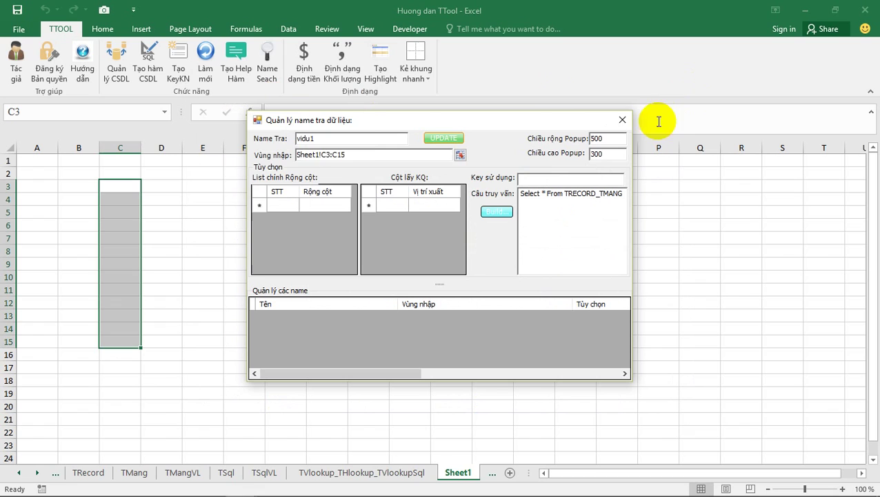
Step: Map result column 2 to output position 0, save the vidu1 lookup name and close its manager
click(394, 209)
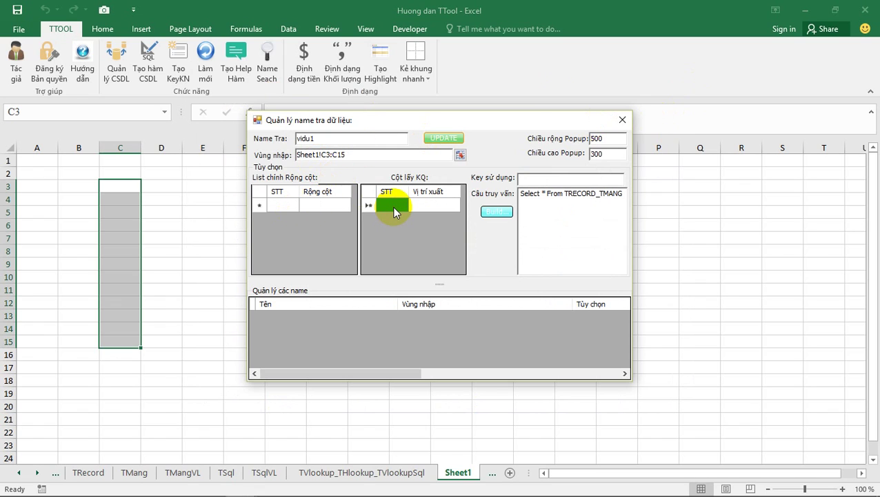
text(2)
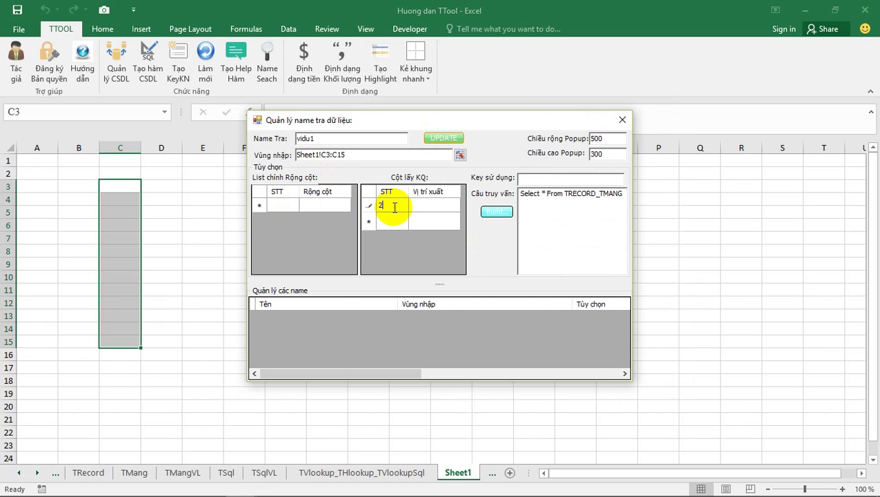
click(435, 207)
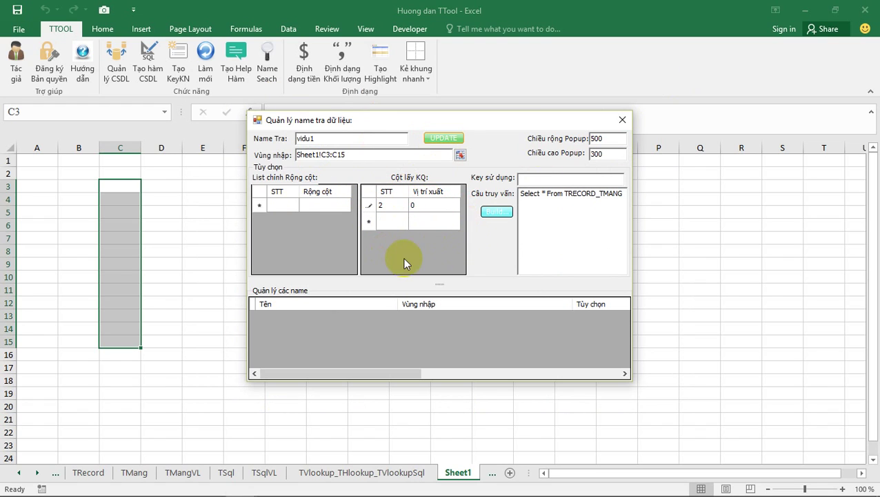
click(442, 137)
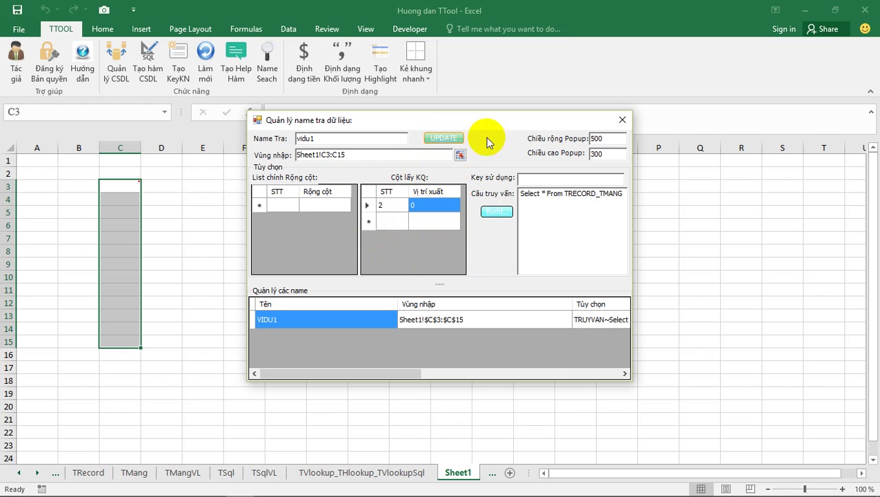
click(622, 119)
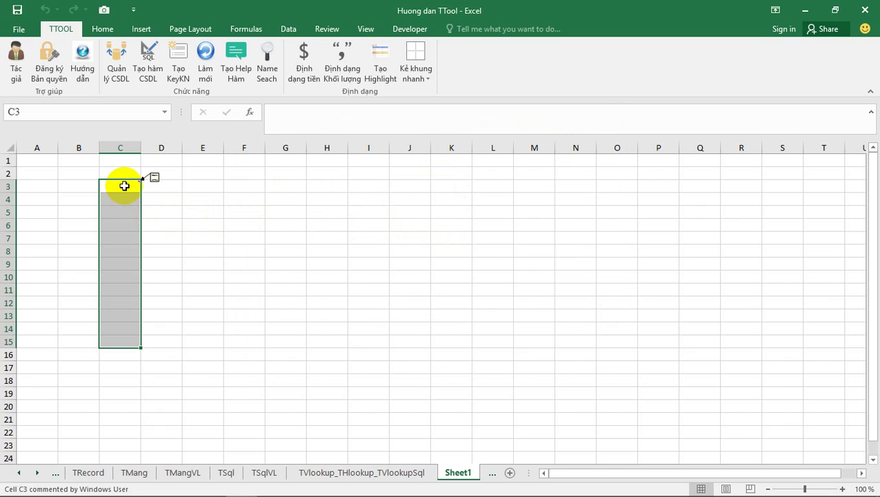
Step: Open the lookup list at cell C3, narrow its ID column and reopen the list
click(124, 185)
click(179, 268)
drag(158, 201, 129, 199)
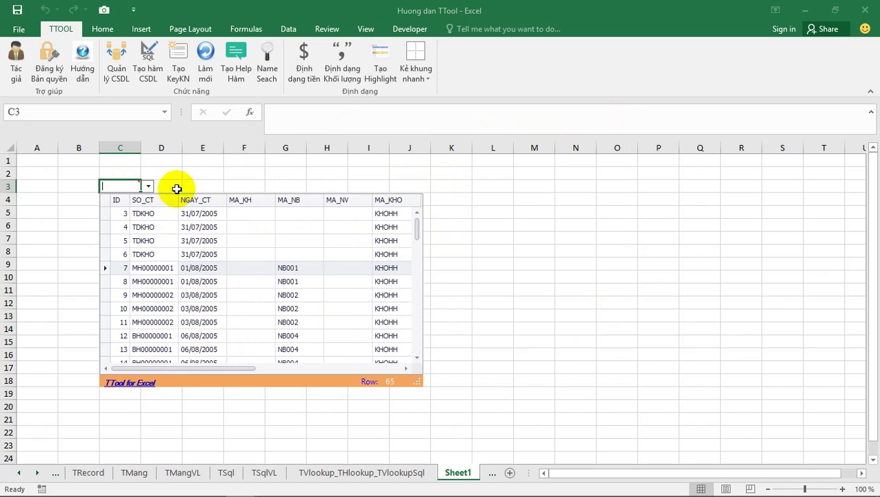
click(189, 184)
click(128, 185)
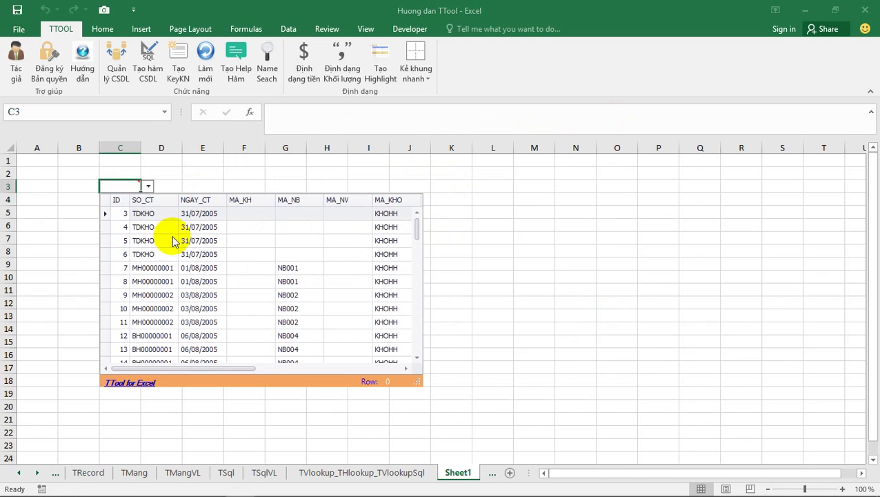
Step: Resize the C3 lookup popup, first narrower and taller, and after reopening it wider and shorter up to the DON_GIA column
drag(418, 382, 350, 392)
click(533, 329)
click(124, 185)
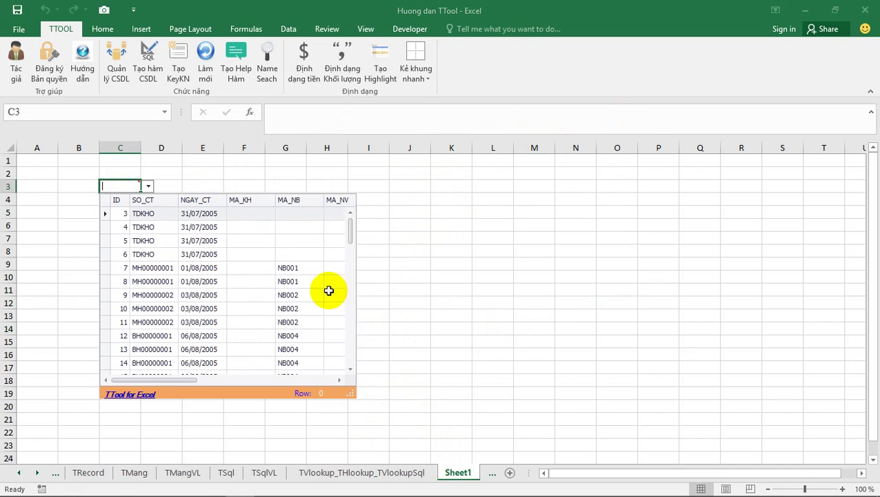
drag(351, 392, 535, 339)
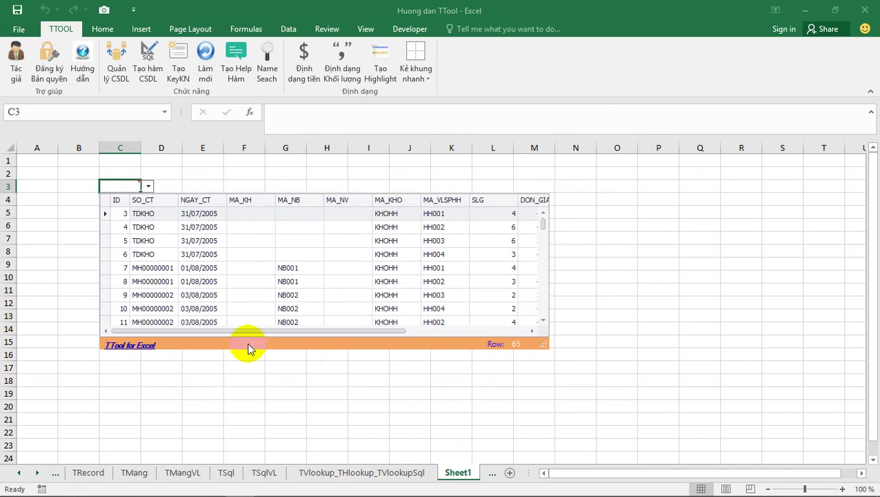
click(242, 364)
Step: Search the C3 lookup list for "td", clear the search and widen the popup up to the THANH_TIEN column
click(118, 183)
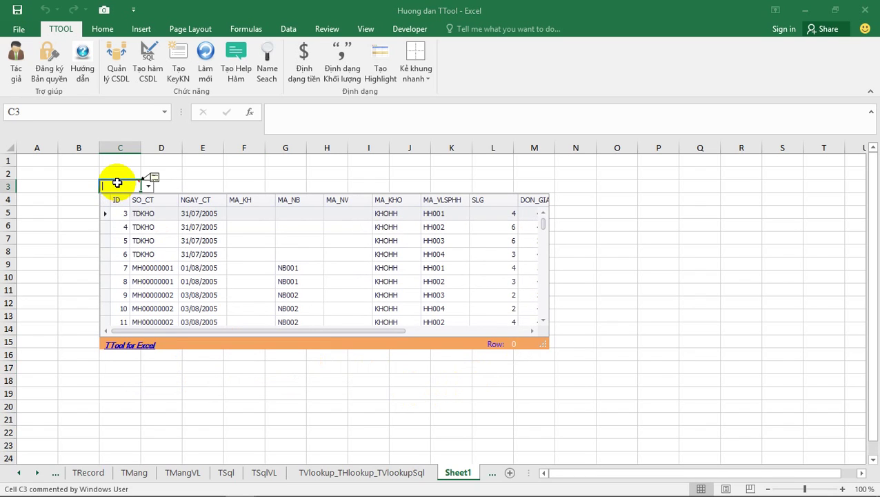
text(td)
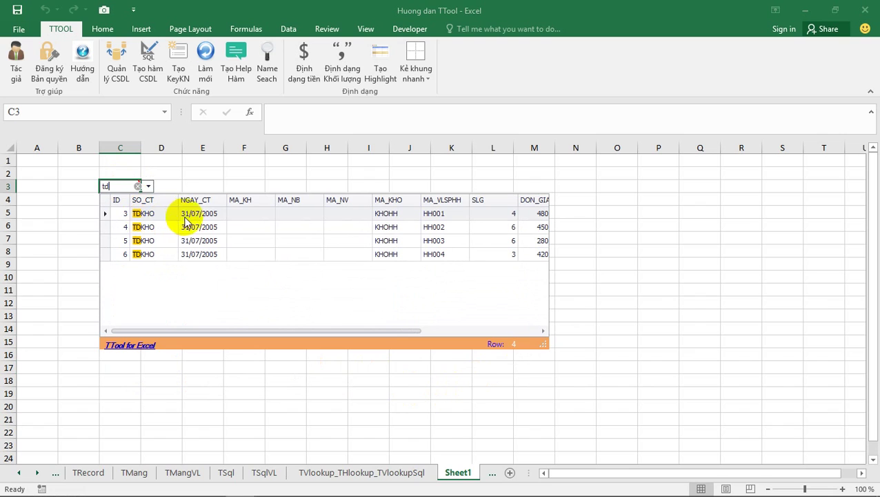
click(137, 186)
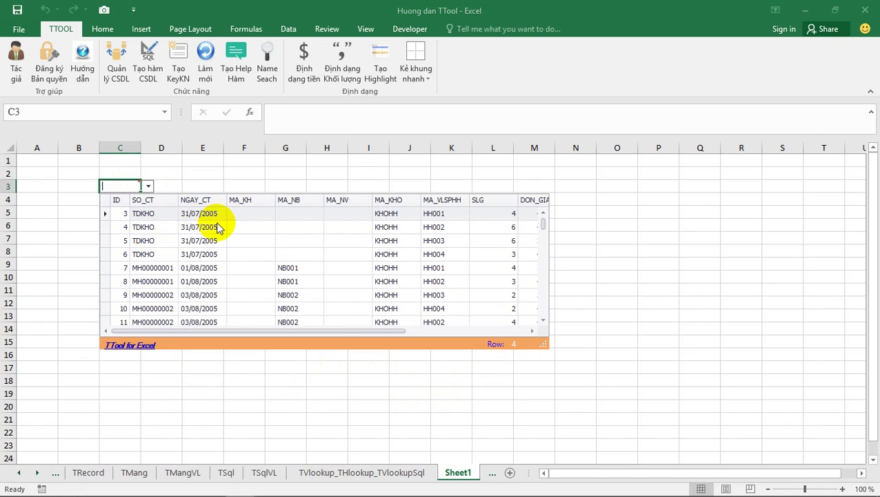
drag(539, 341, 649, 345)
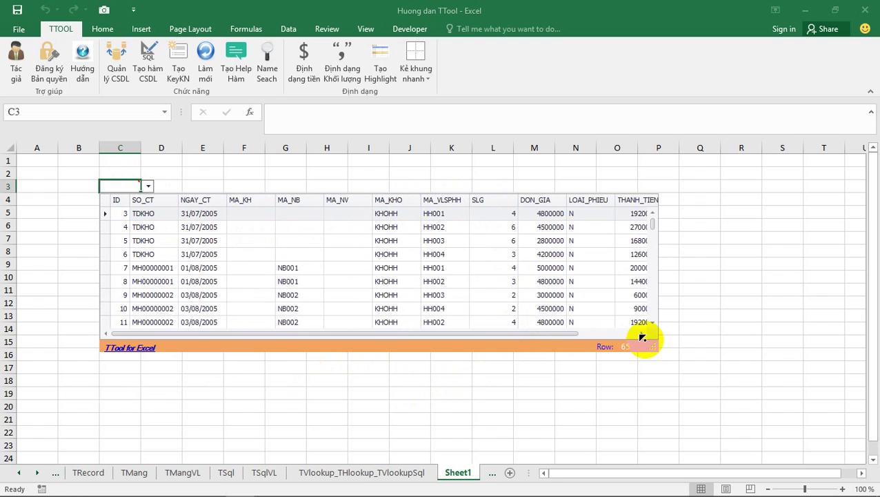
Step: Filter the lookup list to rows whose DON_GIA is greater than 2000000 and browse the rows
right_click(550, 205)
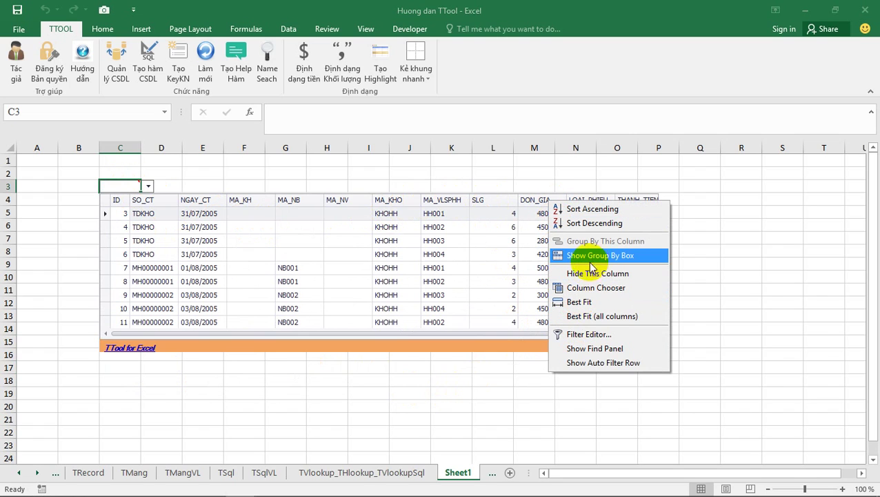
click(586, 334)
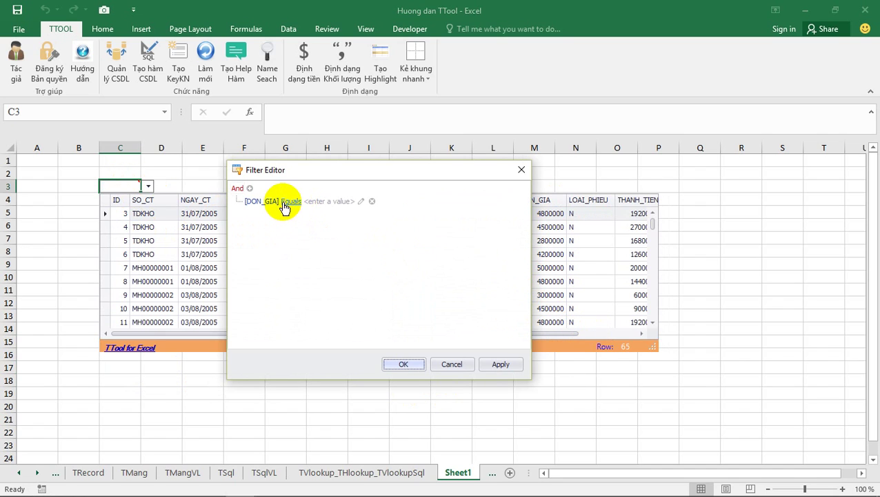
click(285, 204)
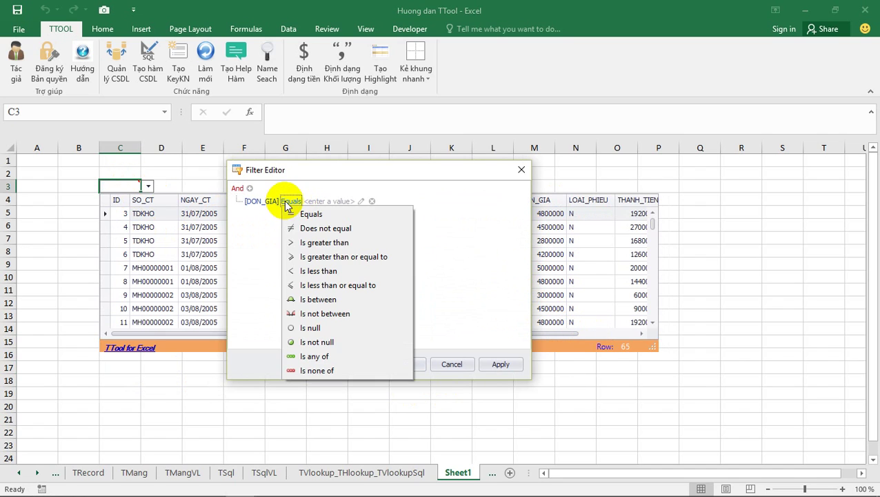
click(311, 245)
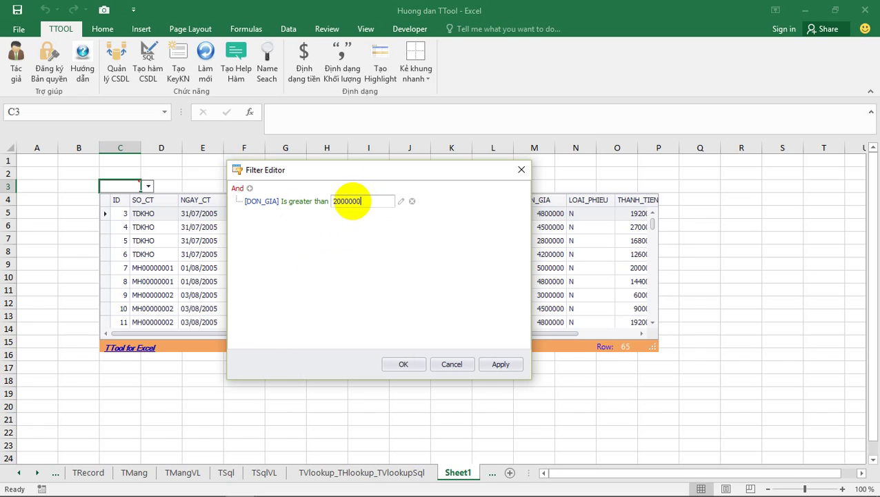
click(500, 364)
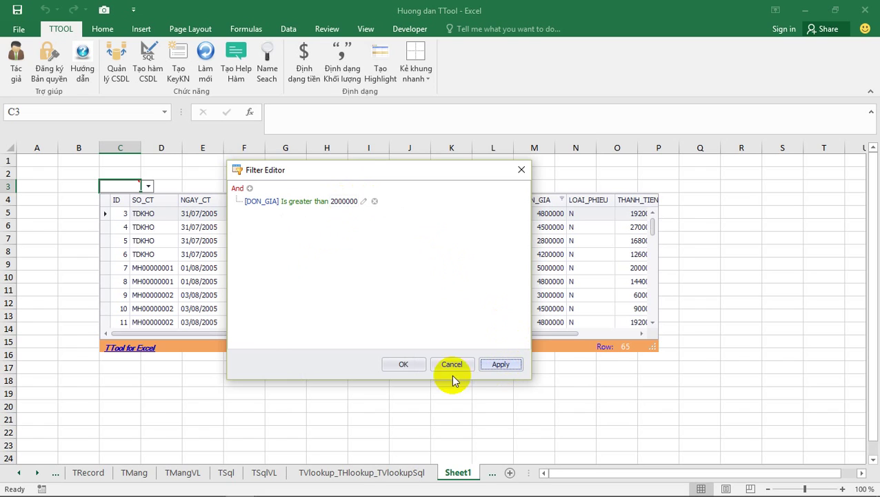
click(404, 364)
scroll(543, 258, down, 8)
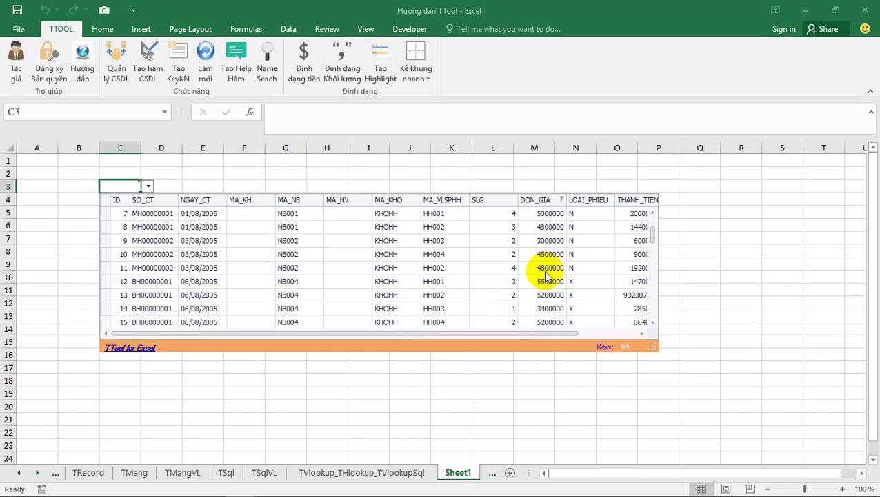
scroll(544, 273, down, 4)
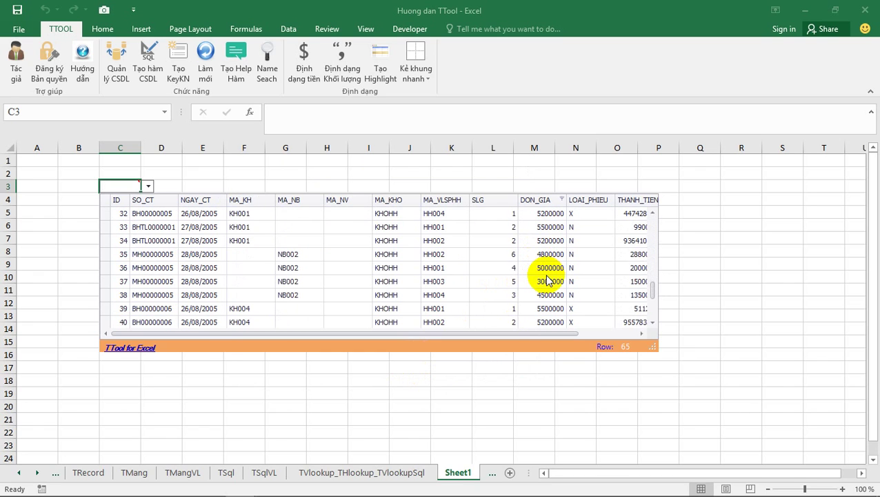
scroll(535, 271, up, 2)
Step: Change the DON_GIA filter to greater than 5000000 and review the filtered rows
right_click(547, 202)
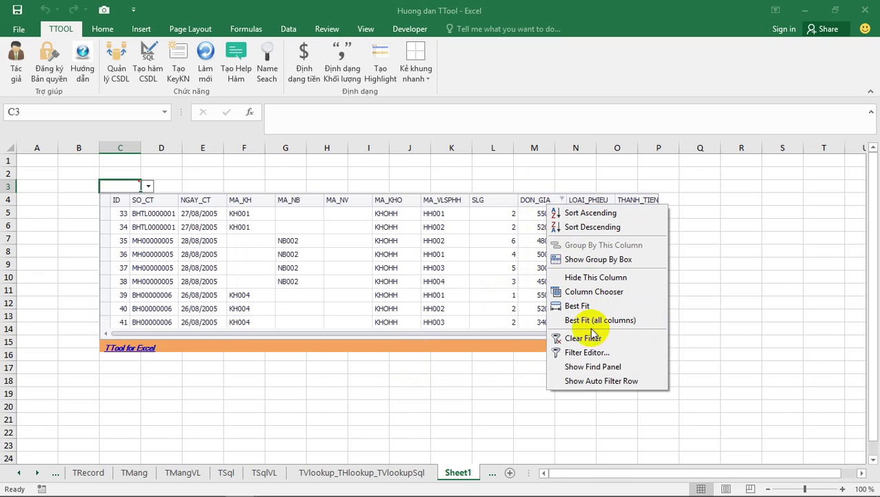
click(591, 353)
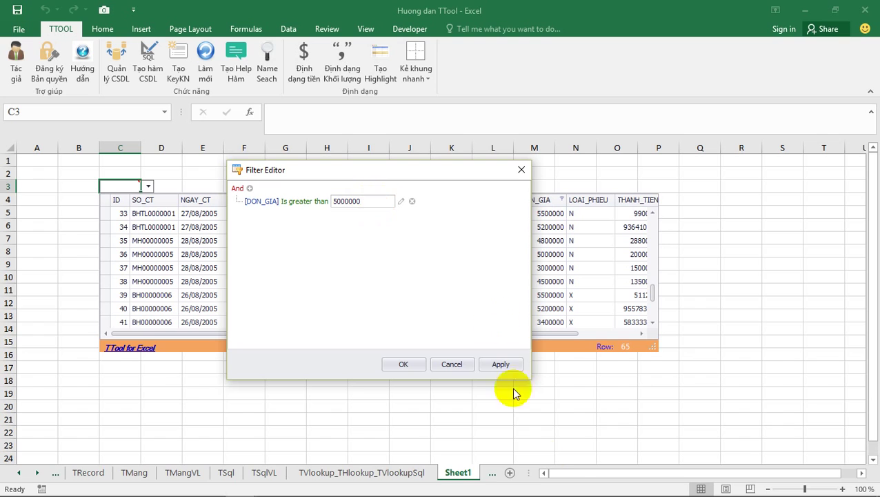
click(498, 366)
click(400, 366)
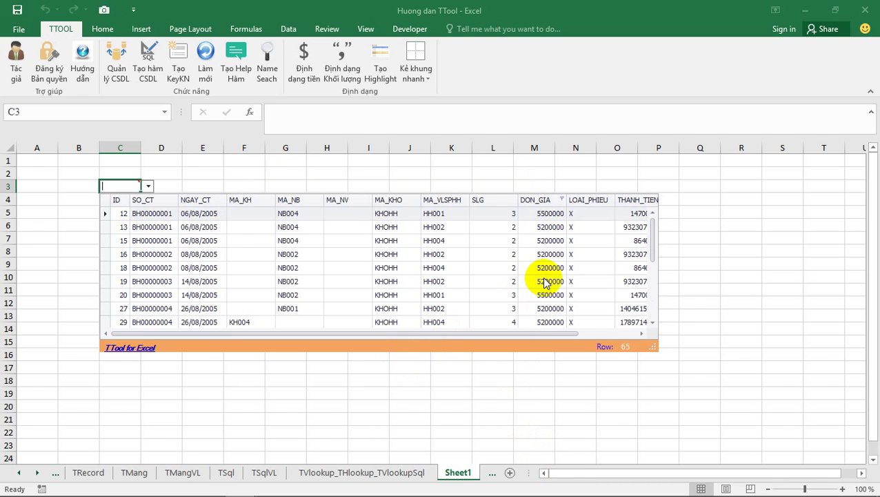
scroll(540, 279, down, 5)
scroll(538, 278, up, 5)
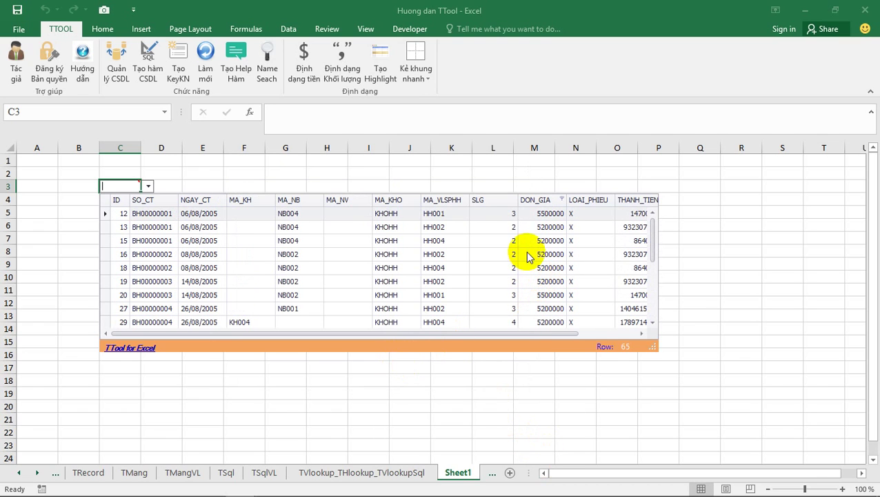
Step: Clear the DON_GIA filter and return to the first rows of the lookup list
right_click(541, 201)
click(572, 338)
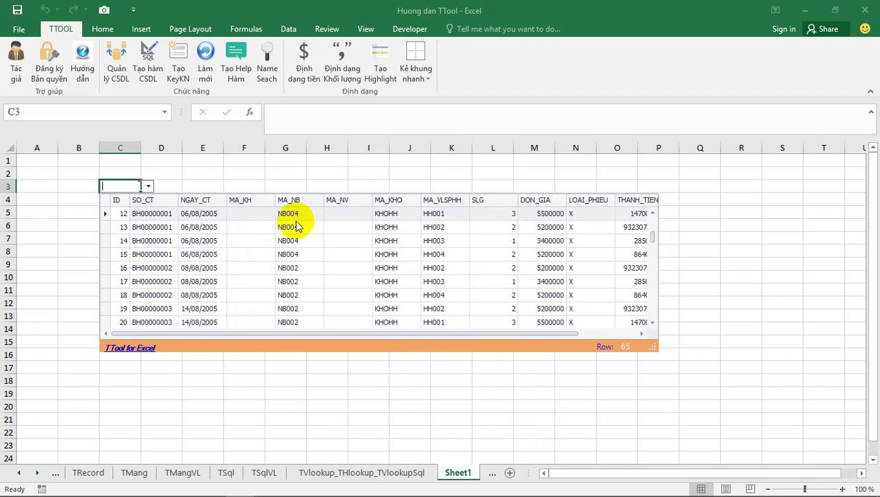
scroll(287, 224, up, 3)
Step: Filter the lookup list to rows whose SO_CT begins with "td"
right_click(141, 201)
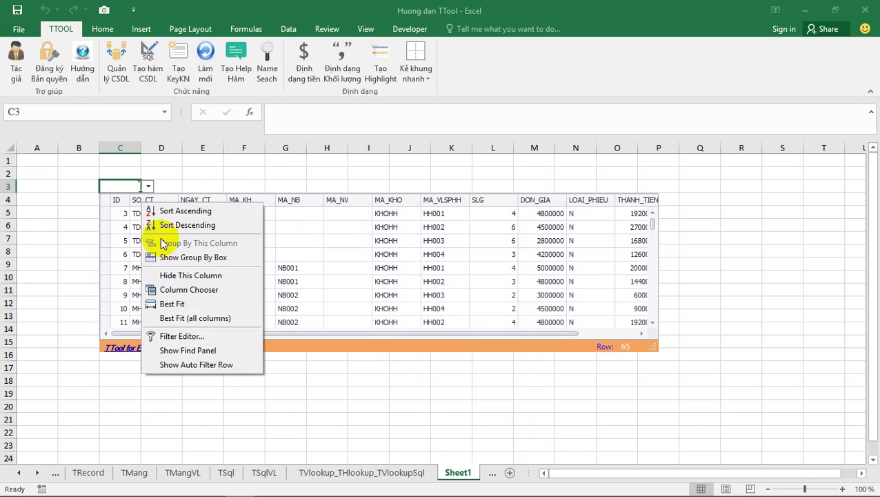
click(182, 336)
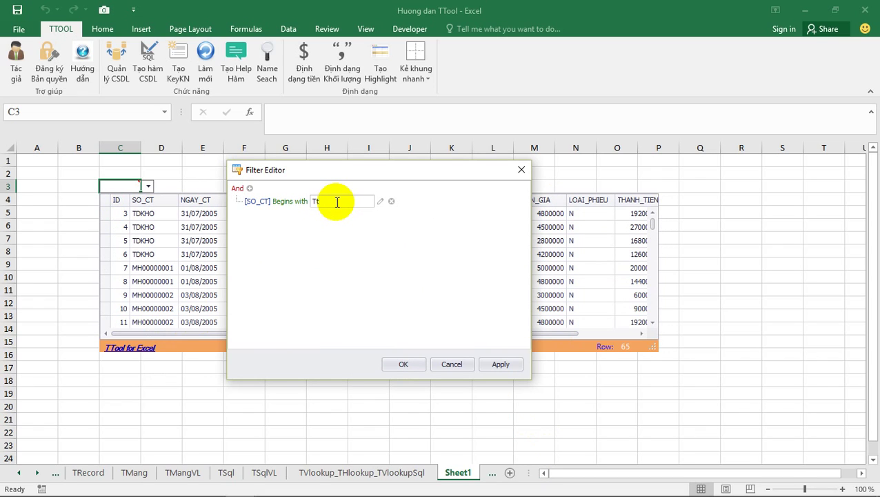
click(336, 201)
text(td)
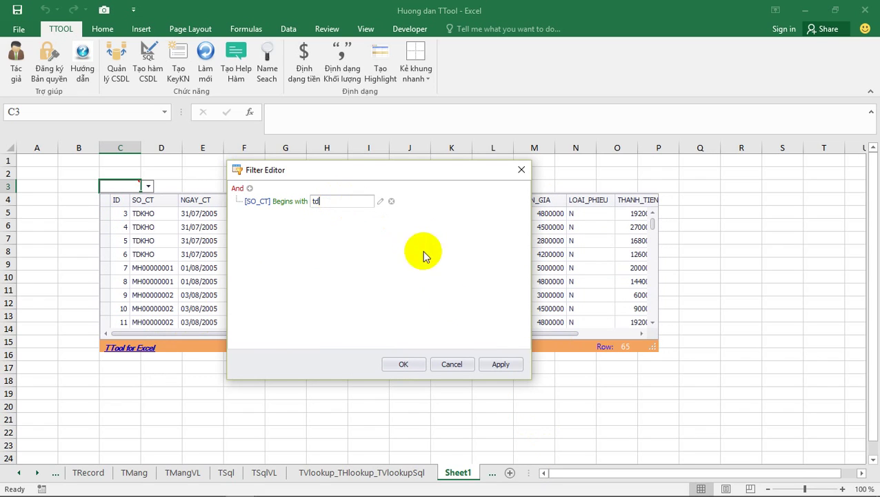
click(501, 363)
click(390, 366)
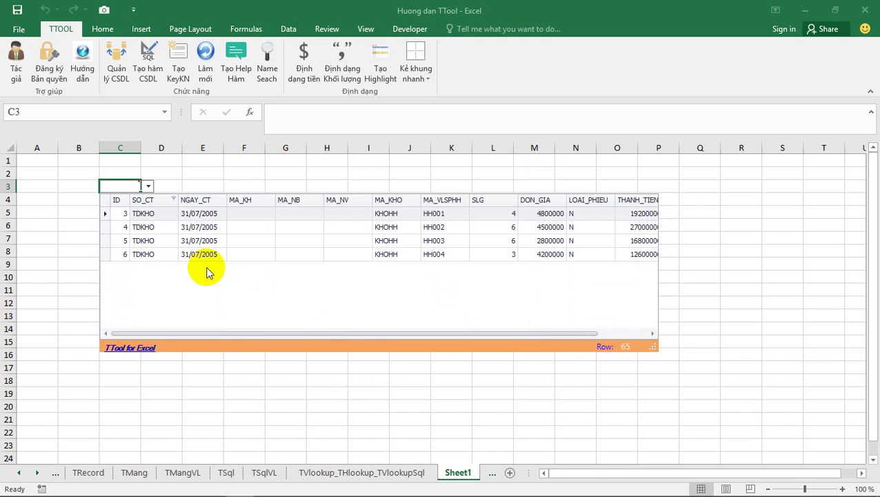
Step: Clear the SO_CT filter in the lookup list and fill C3 with the SO_CT of the ID 4 row
right_click(142, 200)
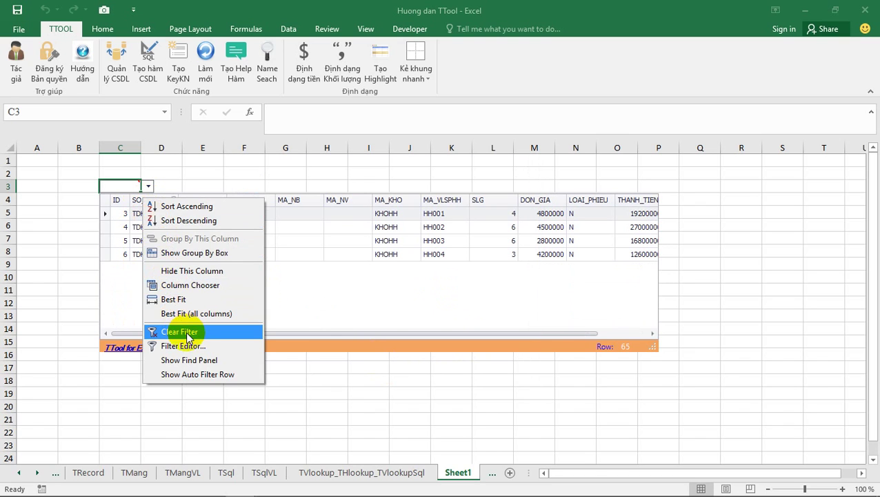
click(176, 332)
click(157, 228)
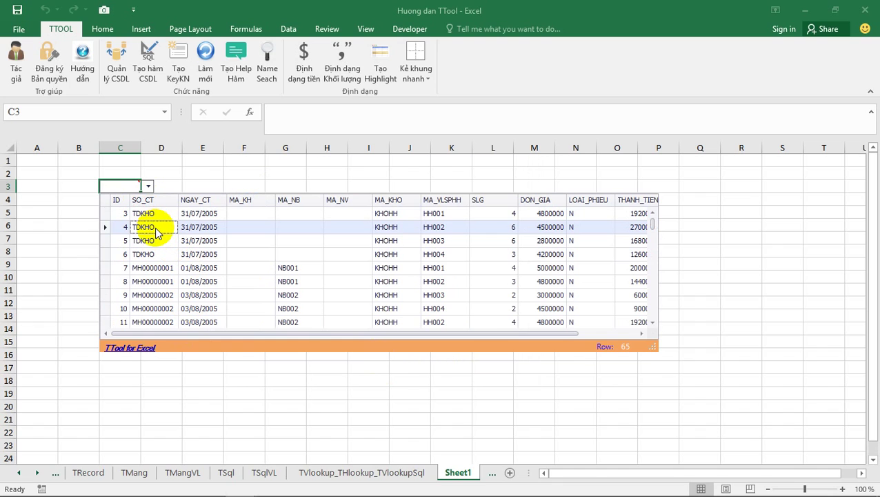
click(174, 184)
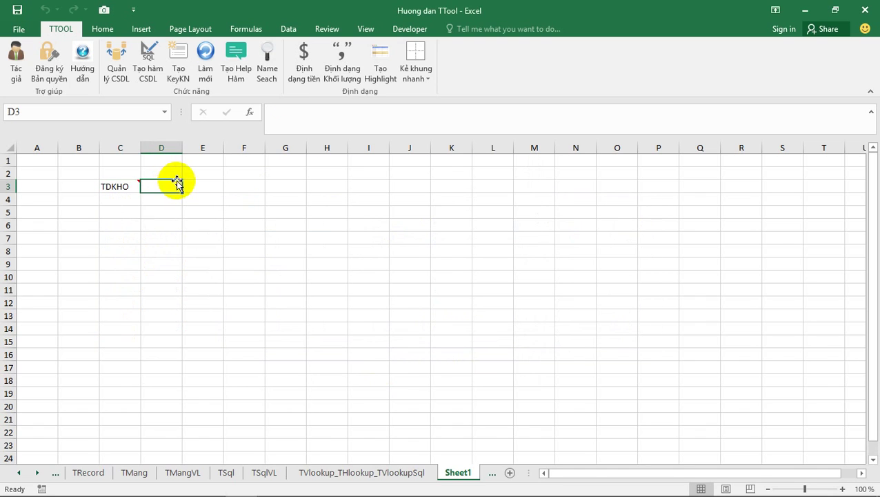
Step: Fill C4 with MH00000001 from the lookup list and widen column C to fit the full code
click(124, 199)
double_click(155, 281)
click(209, 198)
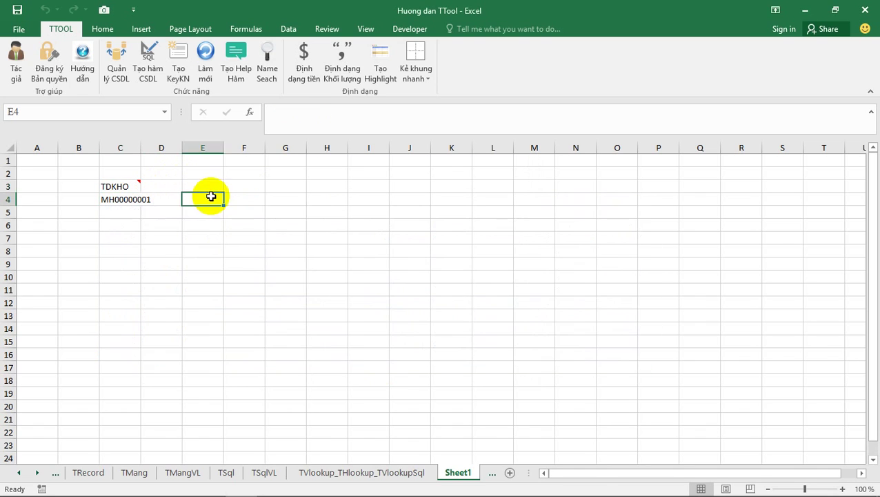
drag(141, 148, 172, 153)
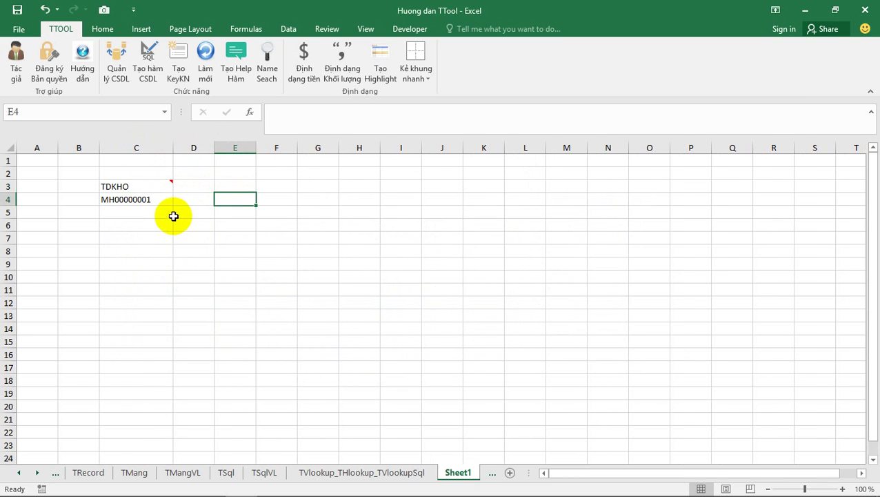
Step: Add source column 3 with output position 1 to the result columns of lookup name VIDU1 and save the update
click(267, 69)
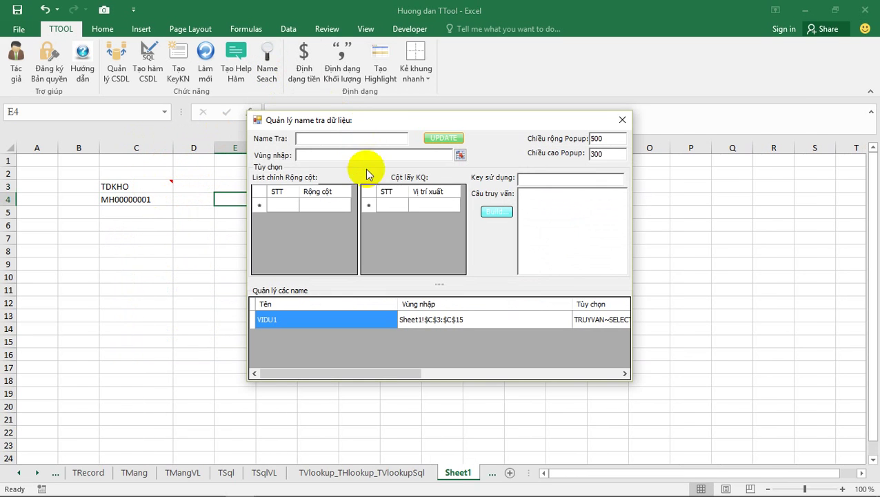
click(411, 321)
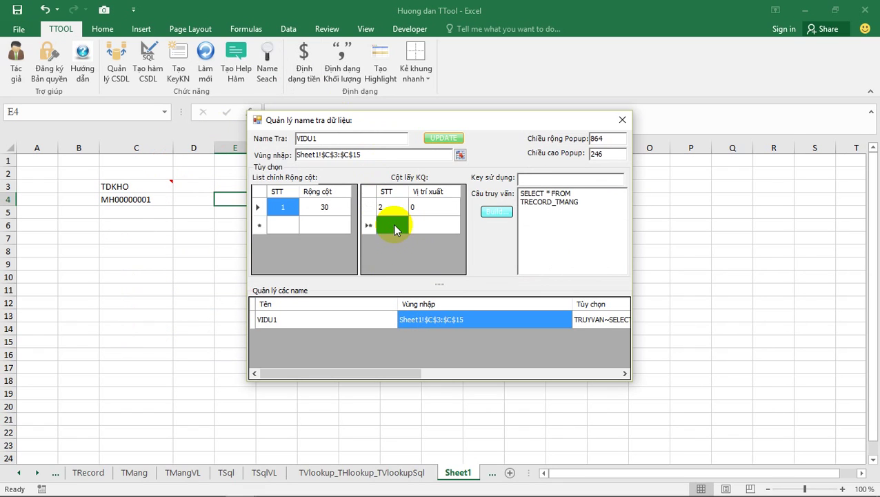
text(3)
click(419, 230)
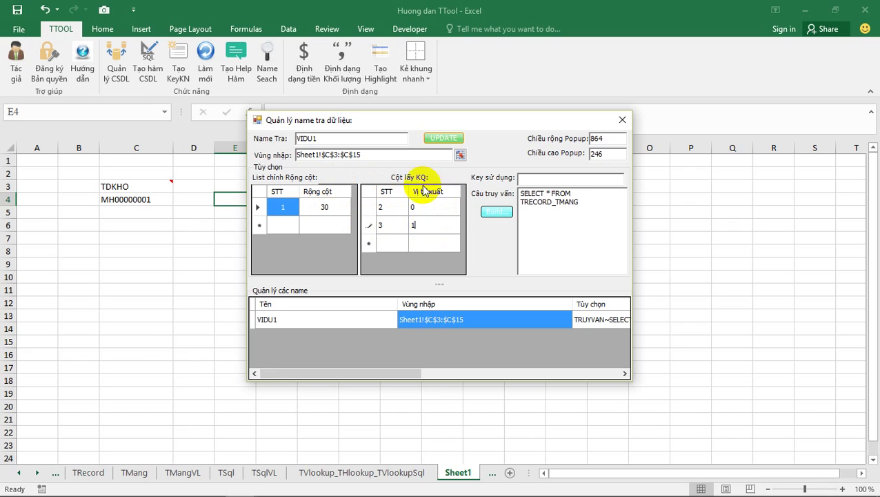
click(445, 137)
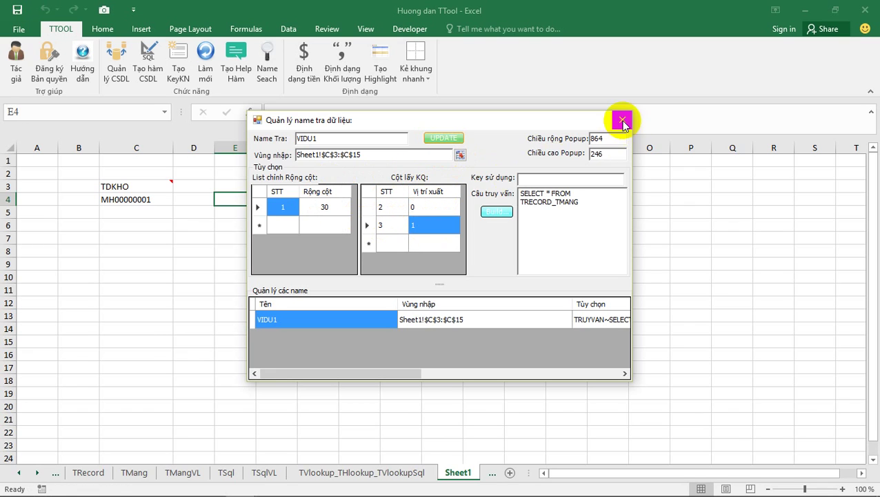
click(622, 120)
Step: Refill C4 from the ID 7 lookup row and widen column D so the date fits
click(143, 200)
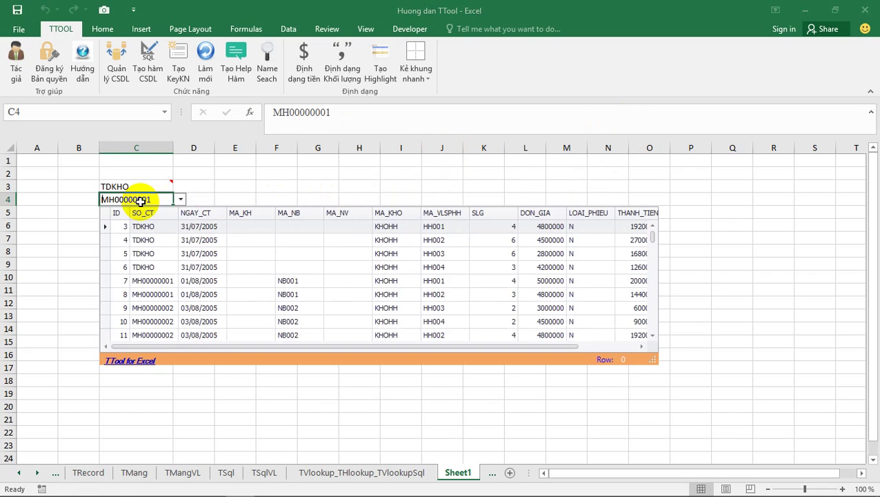
click(191, 281)
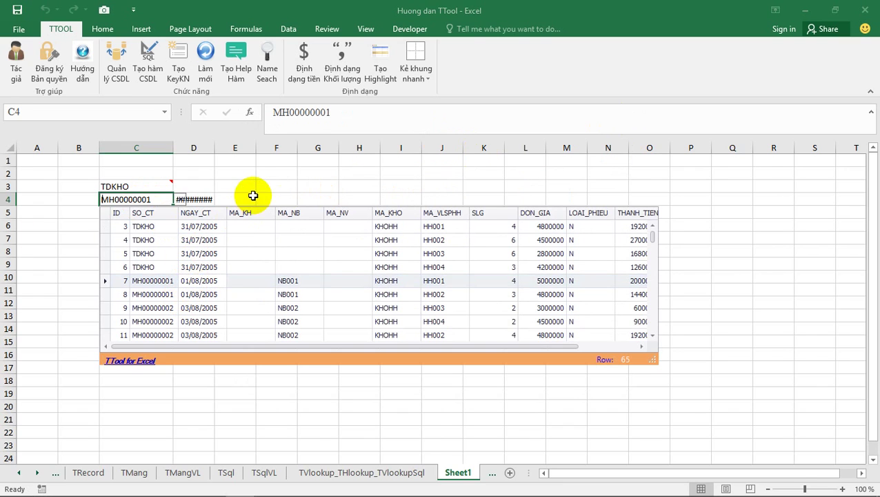
click(259, 189)
drag(214, 148, 247, 149)
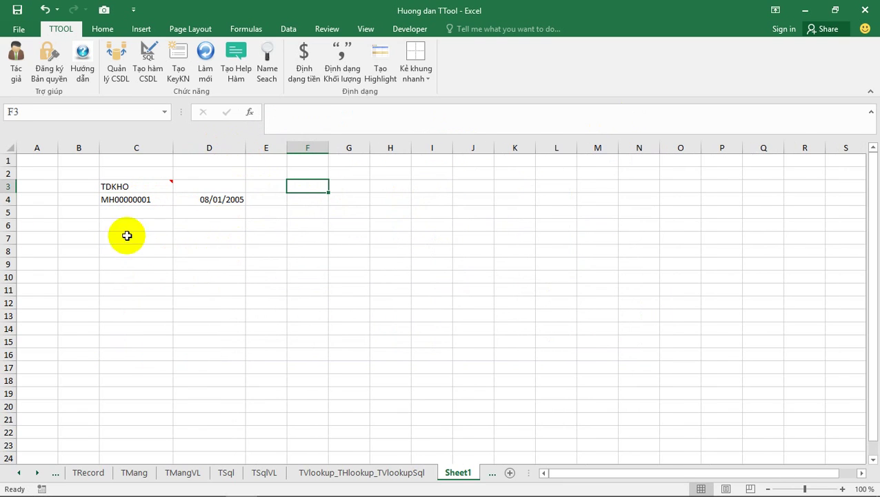
Step: Try several lookup rows for C5, finishing on the ID 7 row with MH00000001, and leave C6 empty
click(113, 214)
click(193, 296)
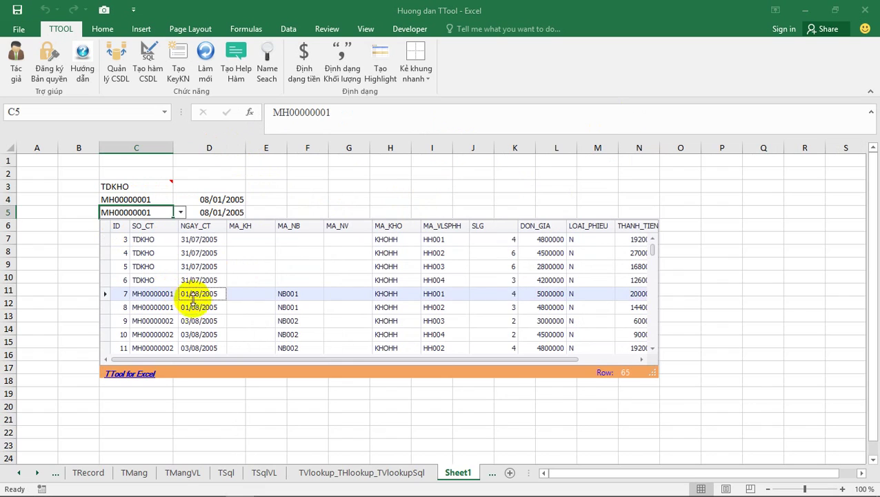
click(200, 334)
click(195, 240)
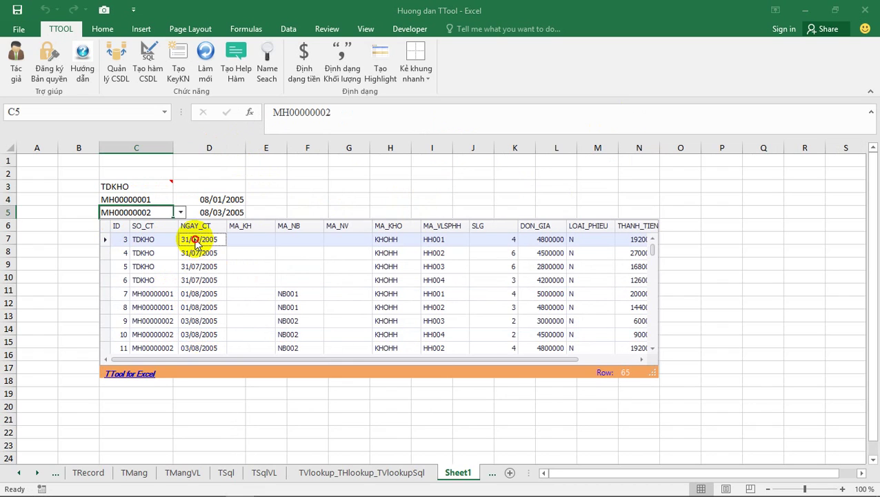
click(198, 269)
click(204, 294)
click(200, 281)
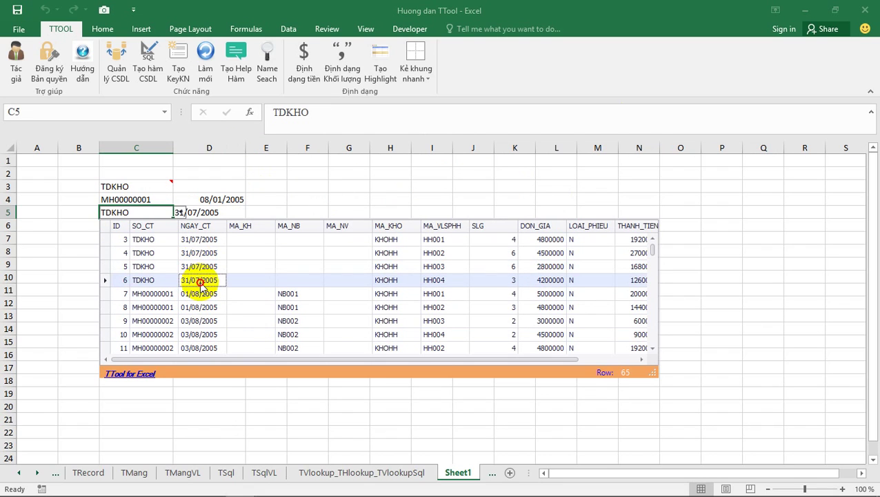
click(201, 299)
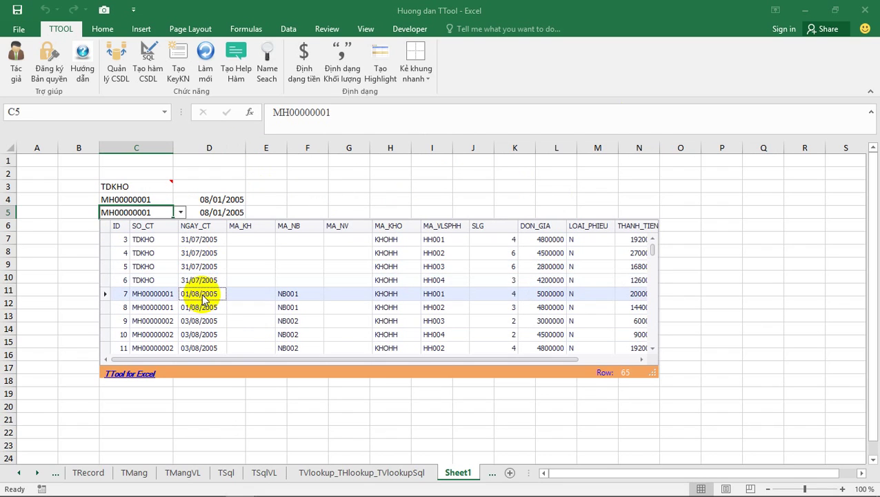
click(292, 200)
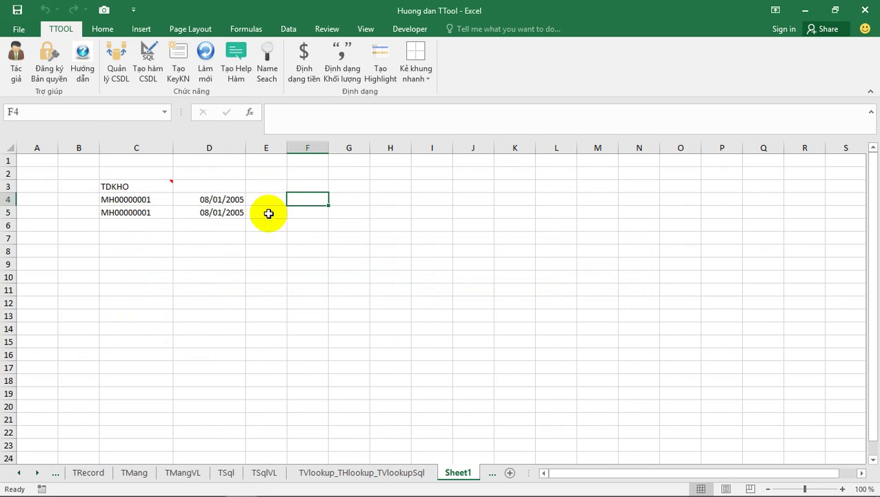
click(127, 229)
click(364, 176)
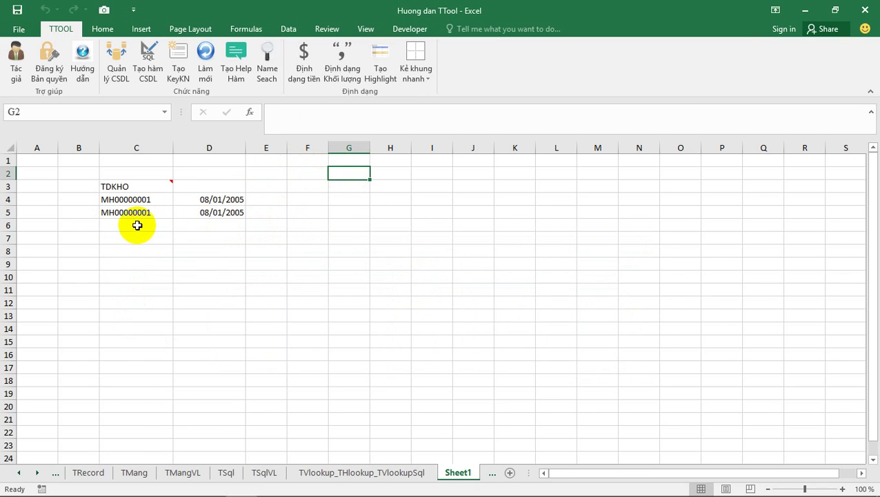
Step: Add source column 1 with output position -1 to the result columns of lookup name VIDU1 and save the update
click(264, 58)
click(428, 321)
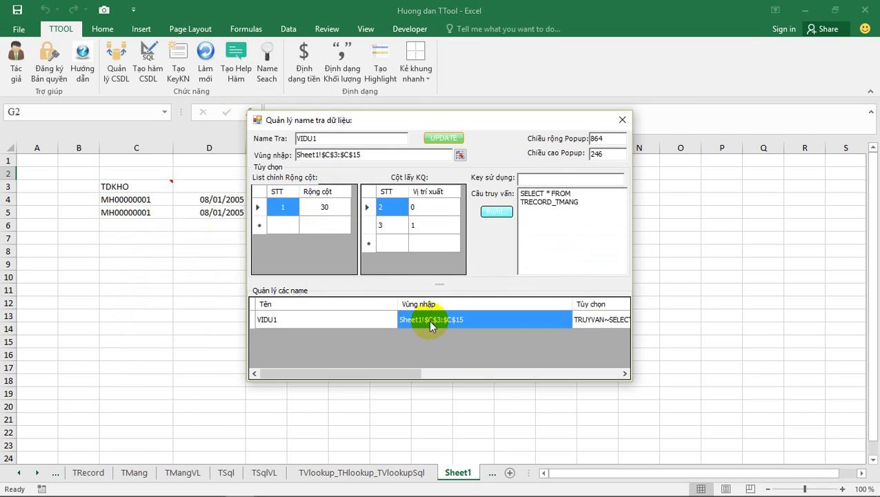
text(1)
click(427, 246)
text(-1)
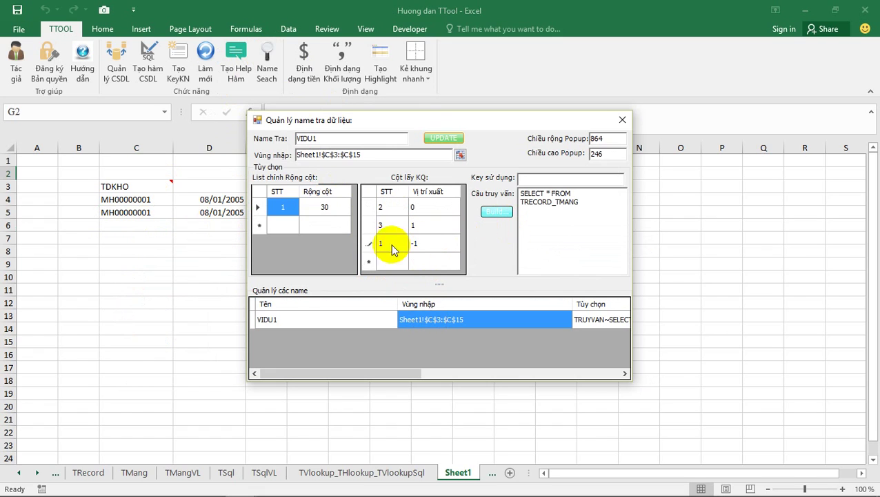
click(438, 138)
click(620, 120)
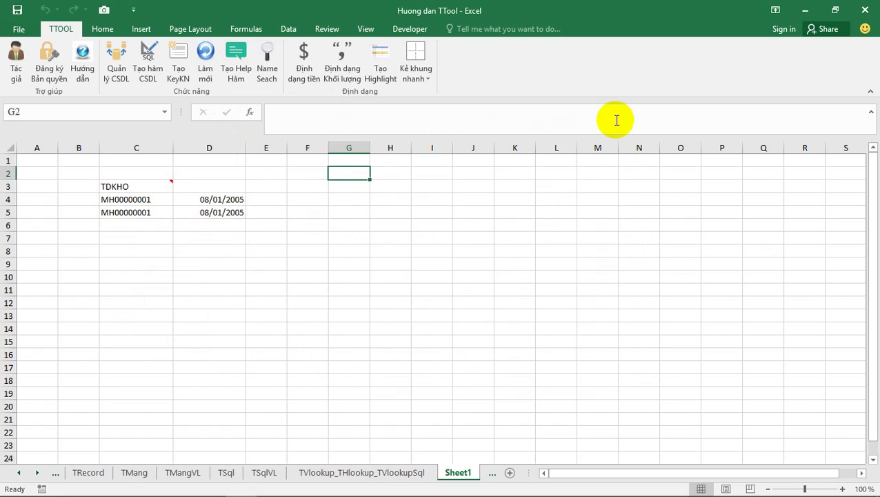
Step: Fill C7 from the ID 3 lookup row and C8 from the ID 5 row
click(131, 237)
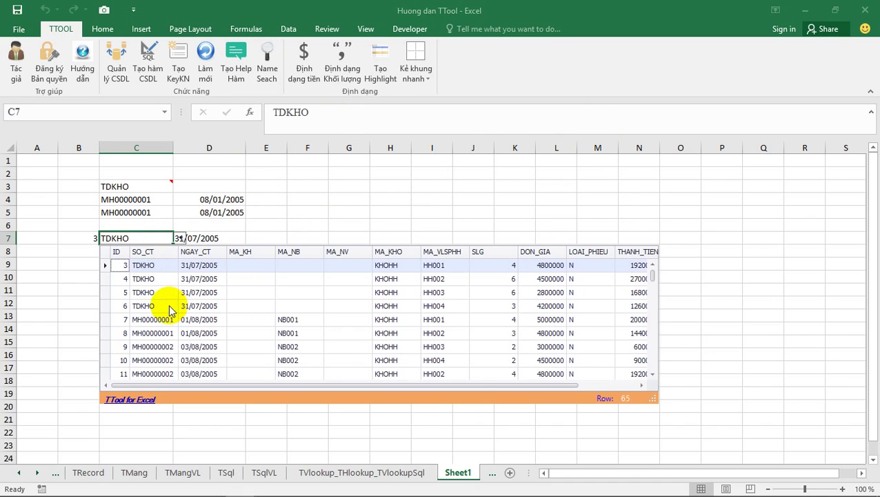
click(69, 312)
click(75, 239)
mouse_move(75, 240)
mouse_down()
mouse_move(73, 315)
mouse_move(69, 239)
mouse_up()
click(135, 250)
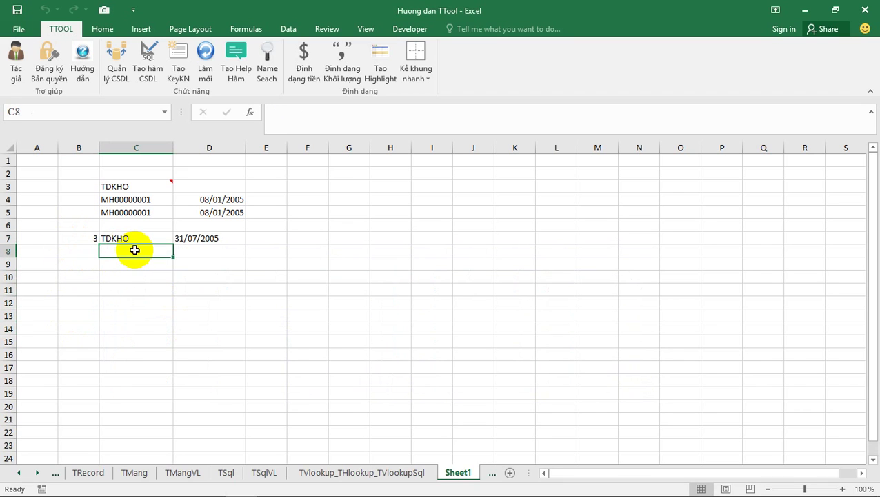
click(193, 306)
Step: Refill C5, C4 and C3 from the lookup rows with ID 6, 8 and 7 respectively
click(125, 208)
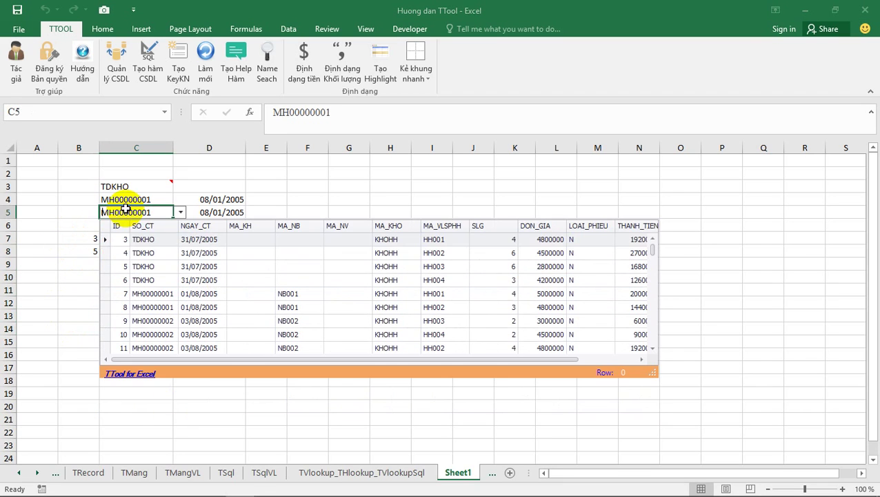
click(209, 277)
click(112, 198)
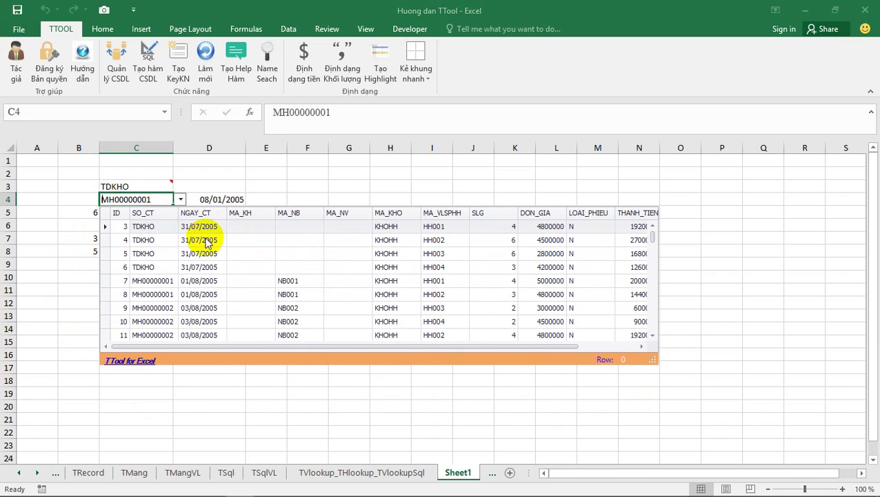
click(200, 295)
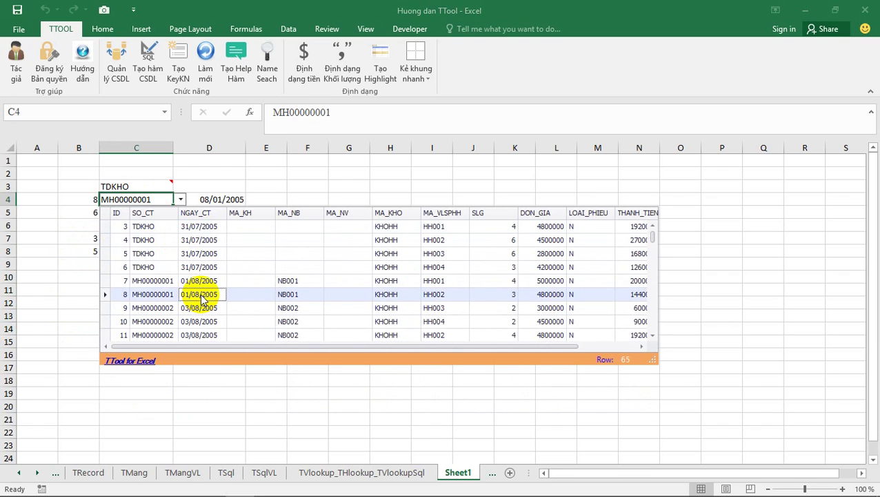
click(140, 185)
click(195, 271)
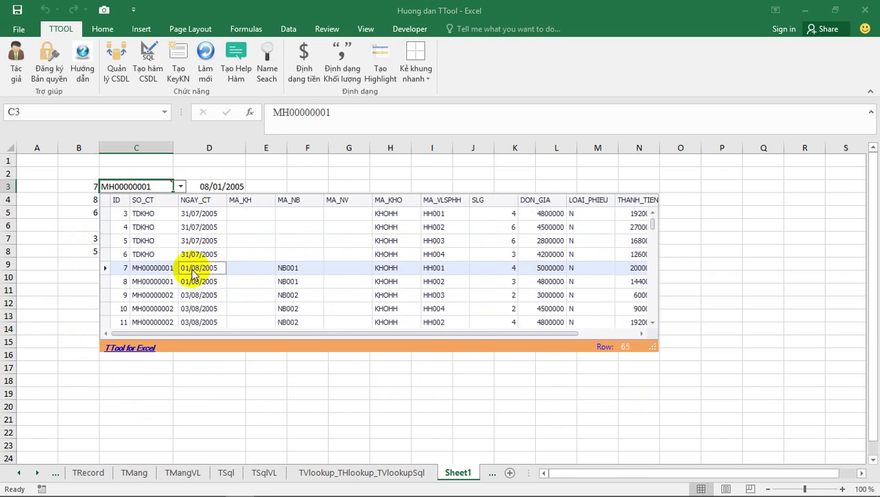
click(283, 173)
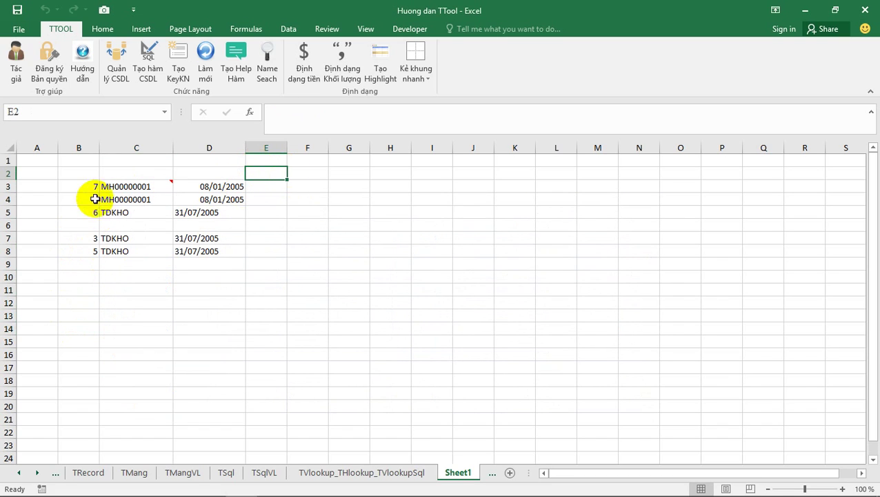
Step: Add a width of 500 for column 2 to the column widths of lookup name VIDU1 and save the update
click(266, 64)
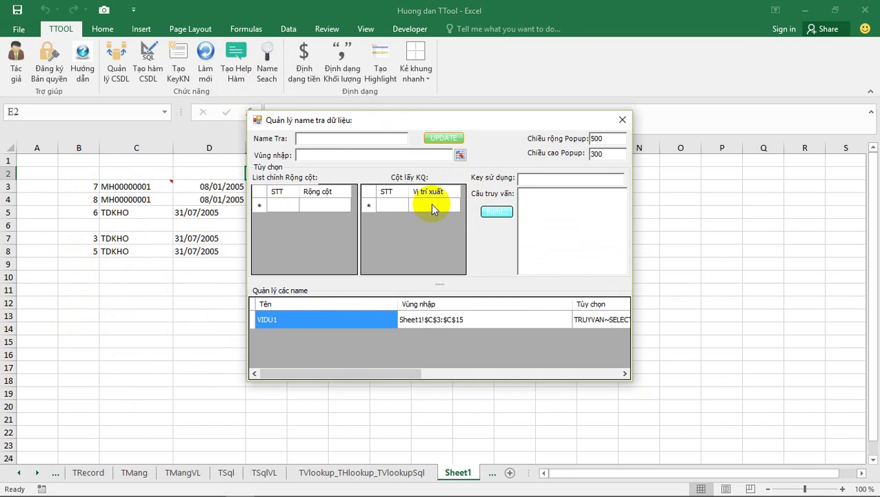
click(402, 329)
click(283, 224)
text(2)
click(331, 229)
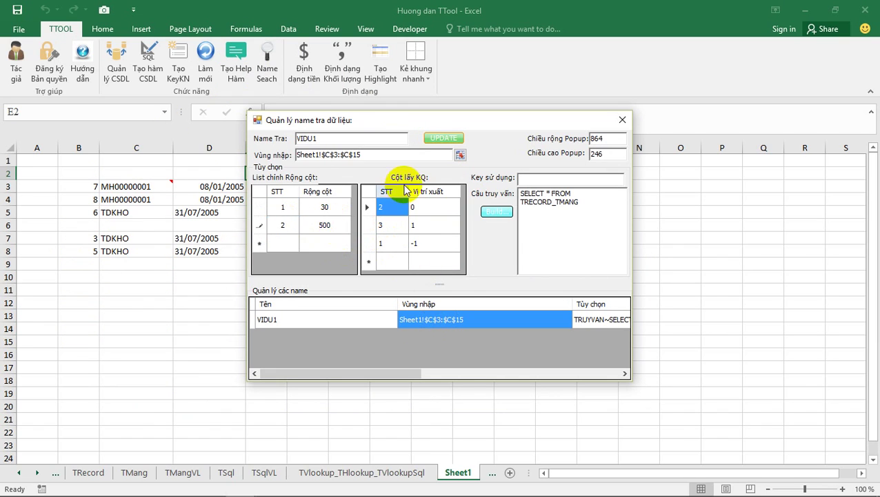
click(440, 139)
click(618, 121)
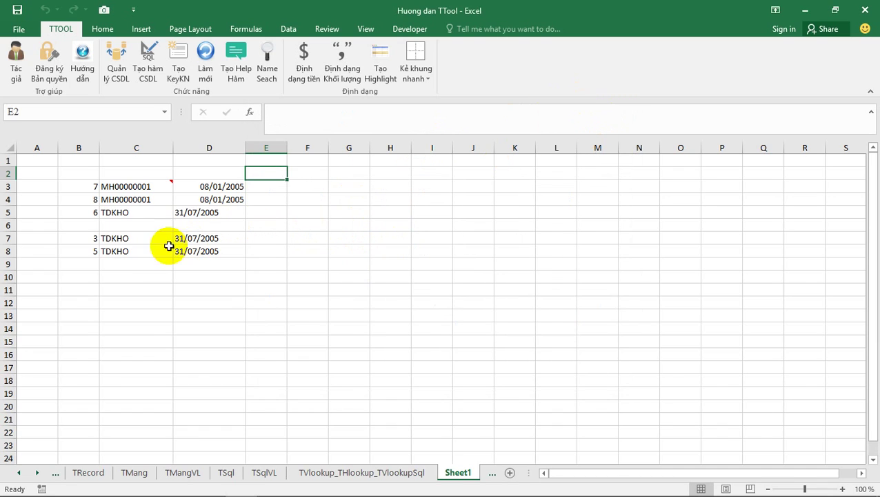
Step: Open the lookup list for C6 and narrow its SO_CT column by hand
click(128, 228)
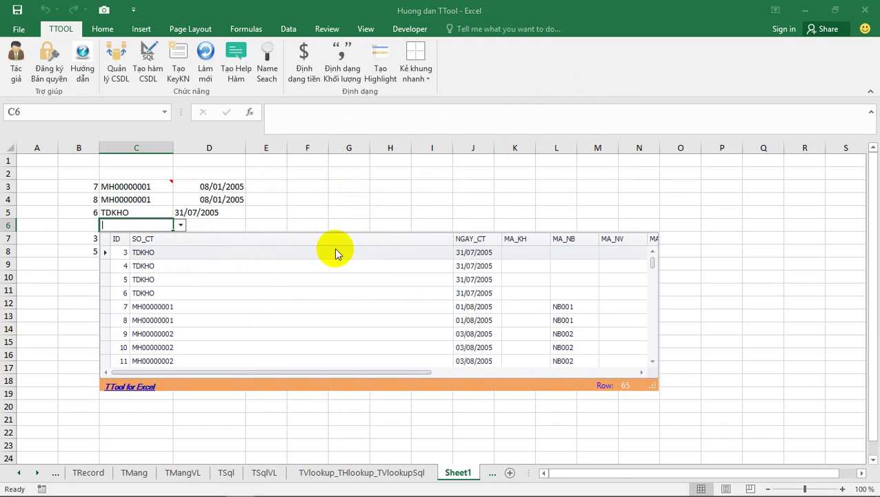
click(428, 194)
click(149, 224)
drag(452, 236, 218, 239)
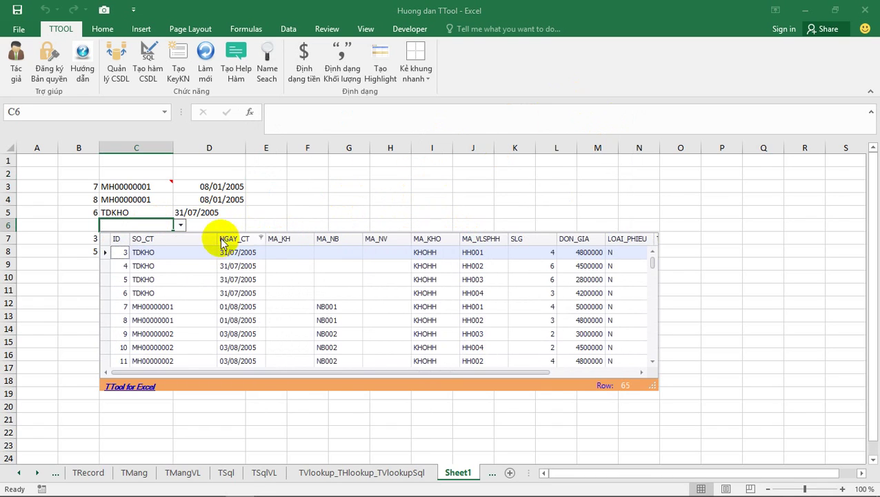
Step: Reopen the lookup list for C6 and apply Best Fit to its SO_CT column
click(387, 201)
click(134, 225)
right_click(176, 239)
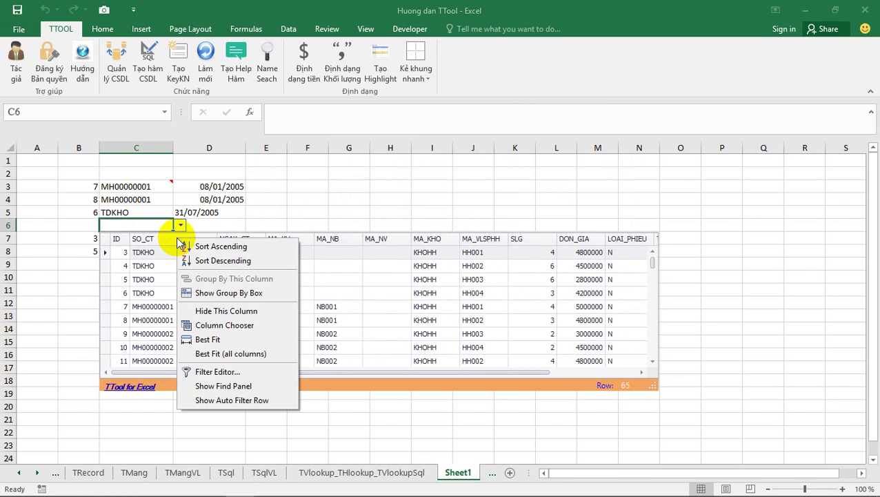
click(216, 341)
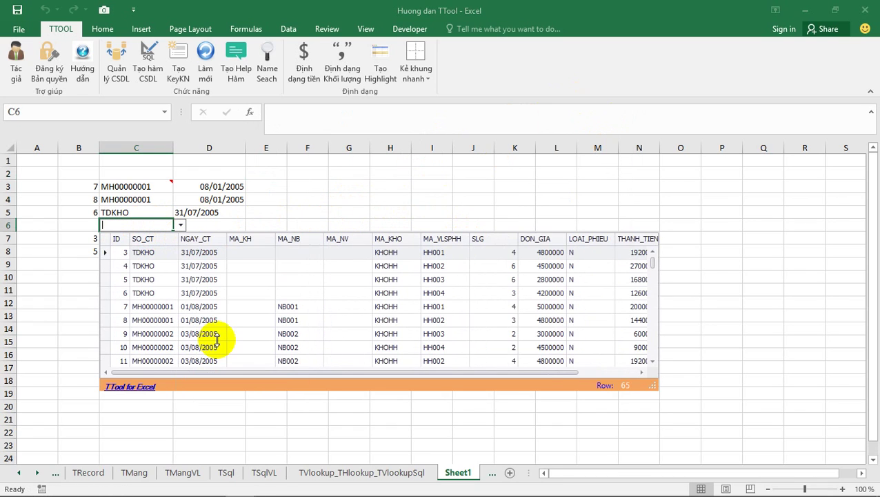
Step: Close the lookup list for C6, display the one for C7 and dismiss it
click(334, 198)
click(153, 236)
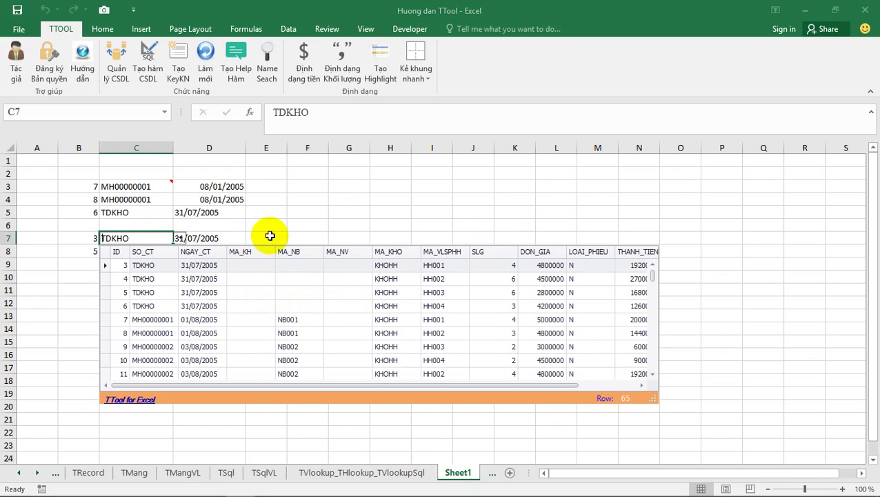
click(312, 216)
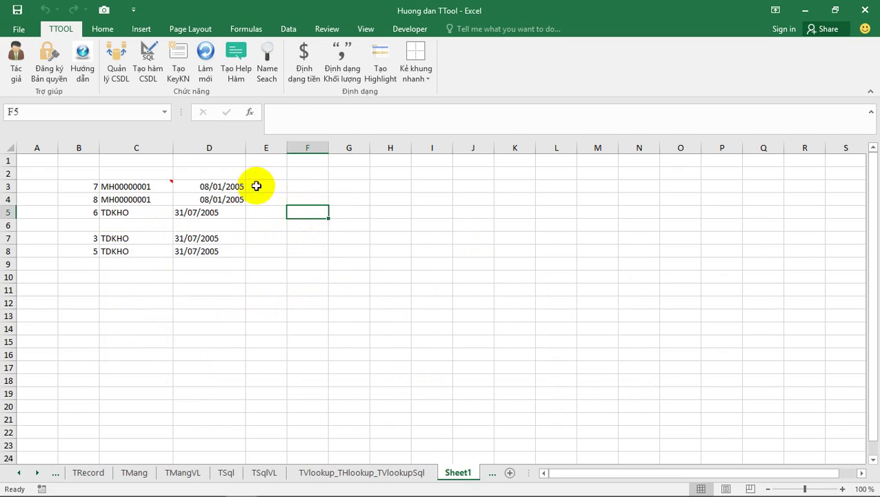
Step: Set the popup of lookup name VIDU1 to width 700 and height 100, and save the update
click(266, 56)
click(461, 317)
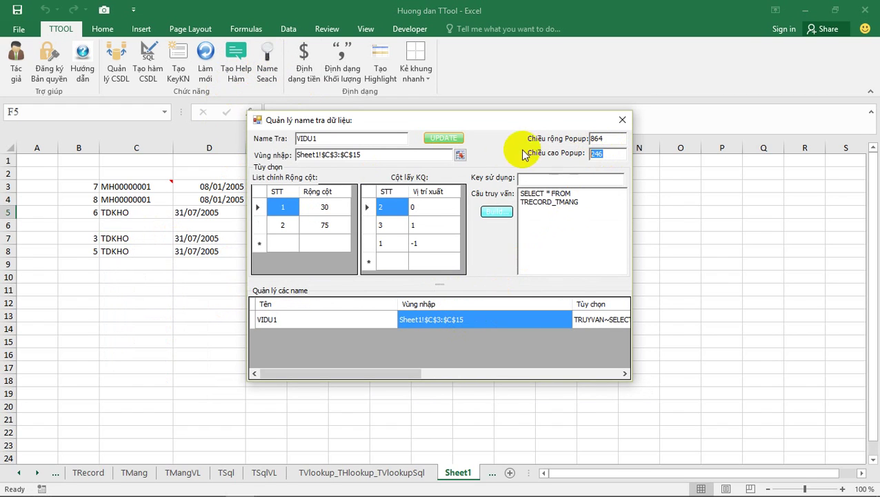
double_click(608, 138)
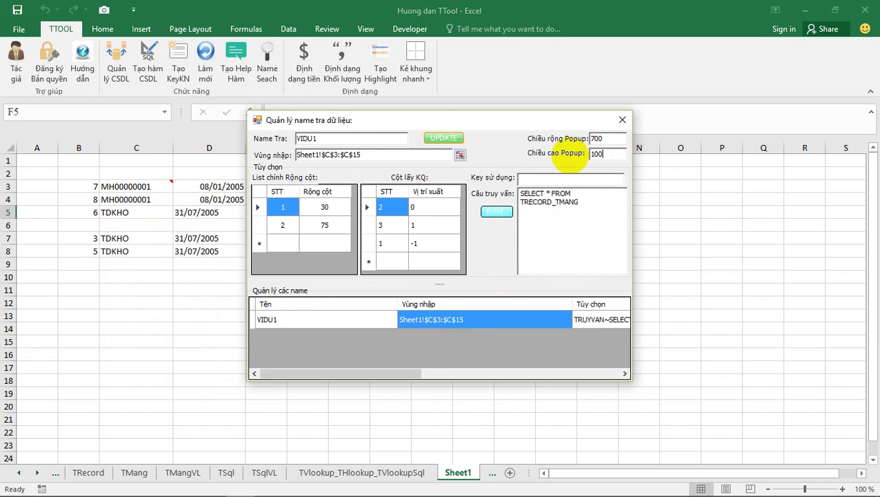
click(443, 138)
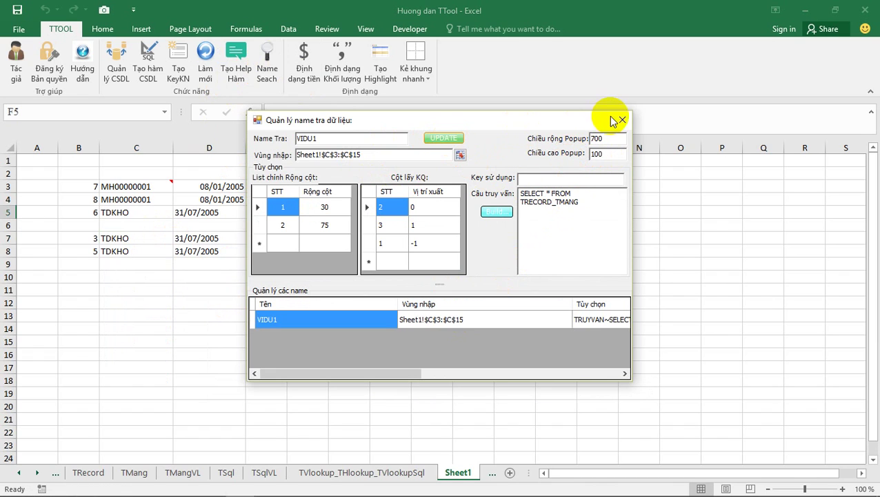
click(621, 119)
Step: Enlarge the lookup popup at C7 to about 726 by 233 and check its size from C8
click(134, 242)
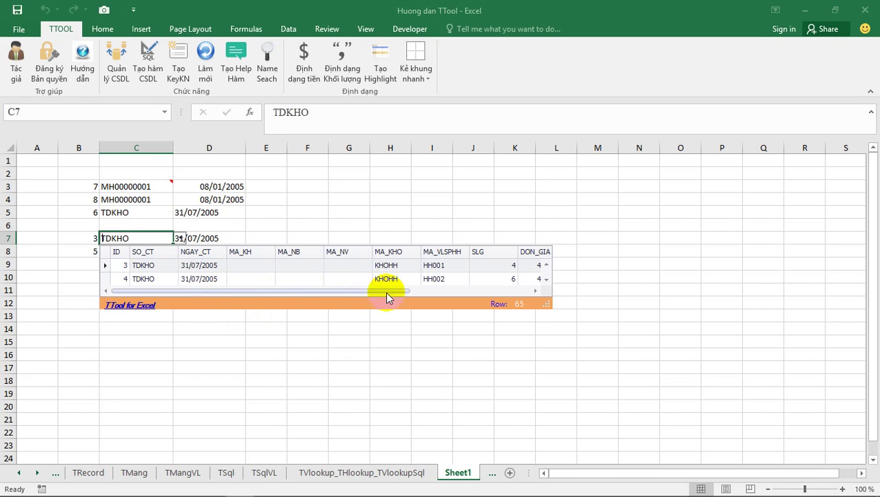
drag(548, 332, 556, 380)
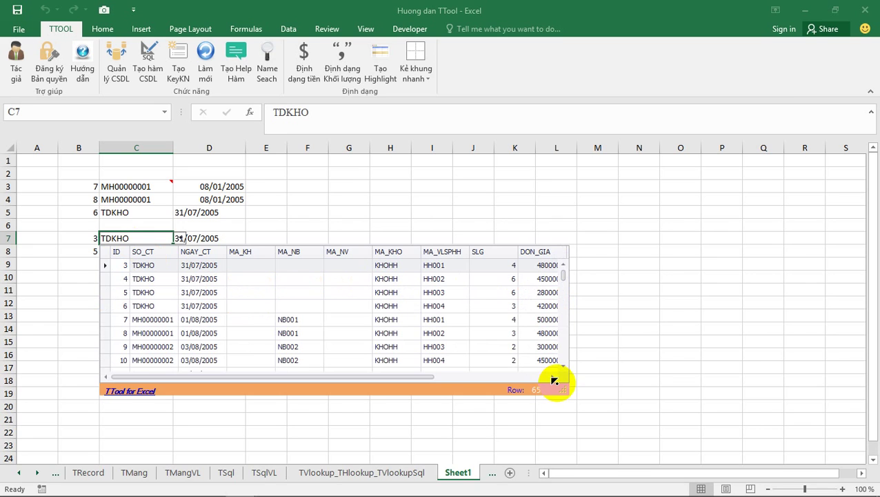
click(662, 314)
click(132, 250)
click(344, 185)
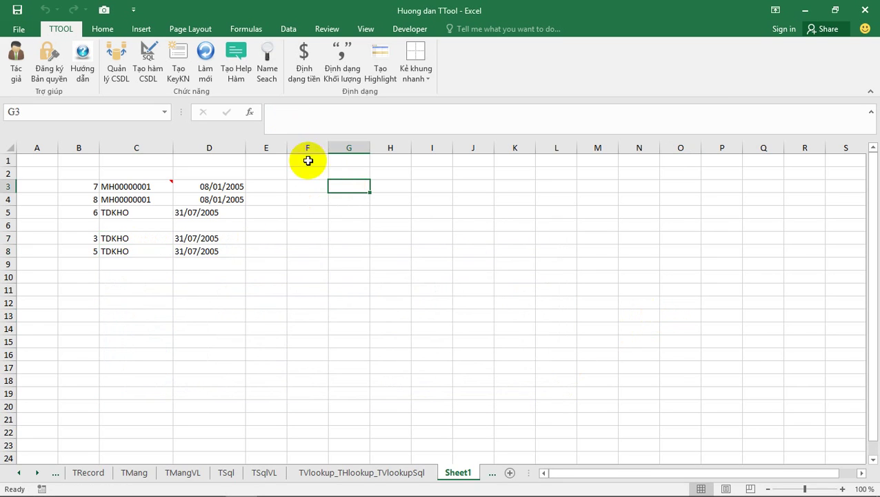
Step: Load lookup name VIDU1 in the name manager and review its popup size and query text
click(264, 77)
click(443, 319)
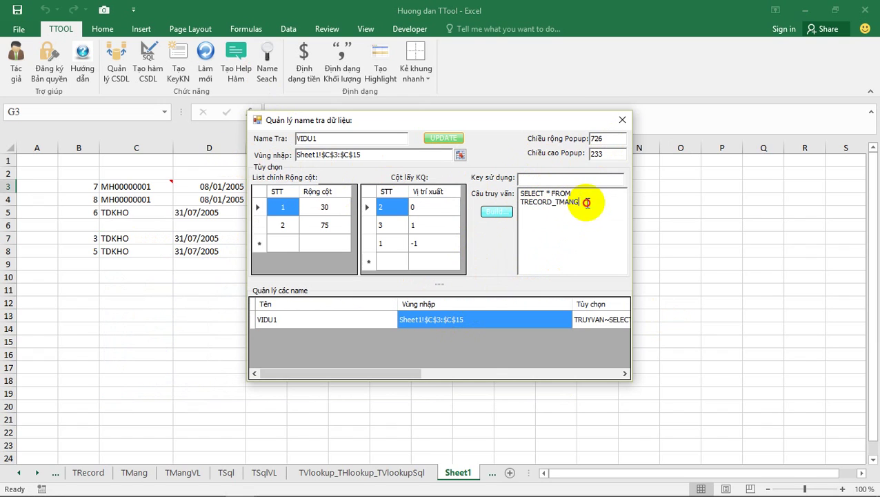
drag(611, 202, 431, 172)
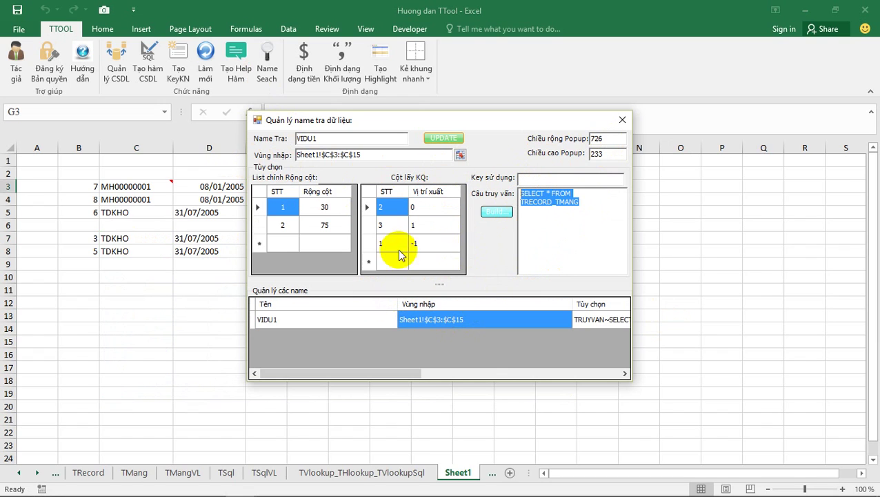
click(622, 120)
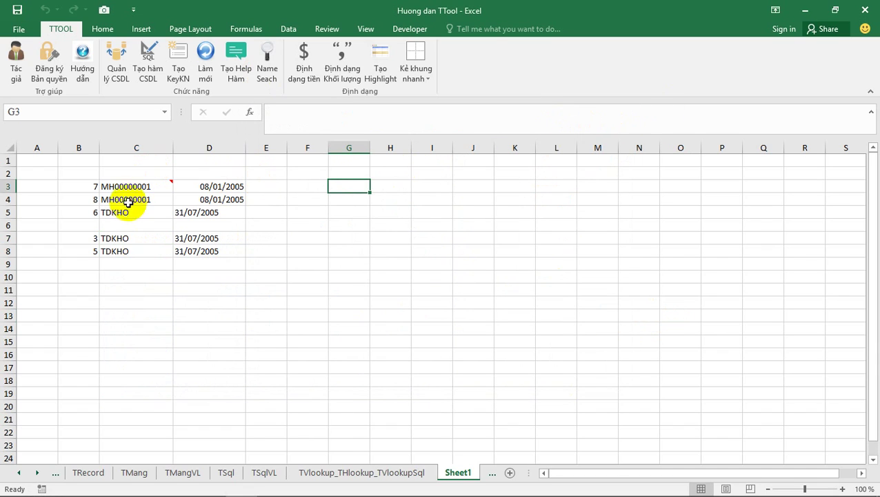
Step: Start a new lookup name vidu2 with the input range Sheet1!H3:H10
click(396, 187)
click(266, 65)
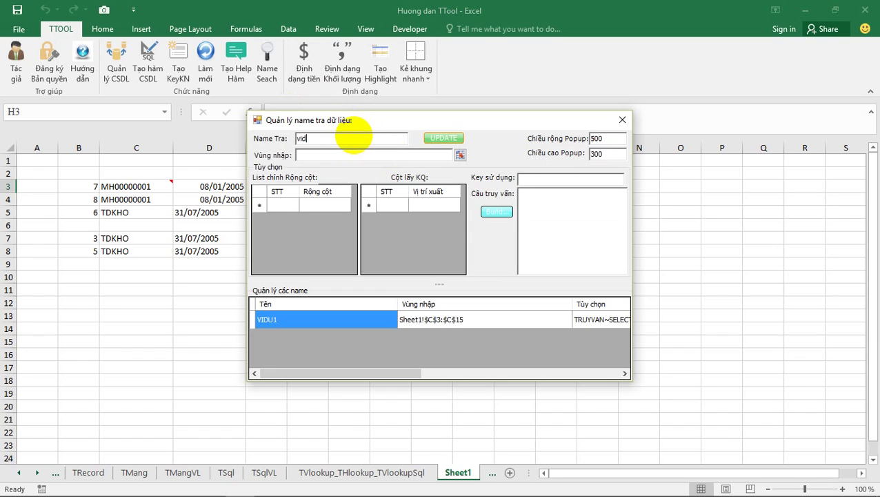
click(460, 154)
drag(399, 186, 394, 276)
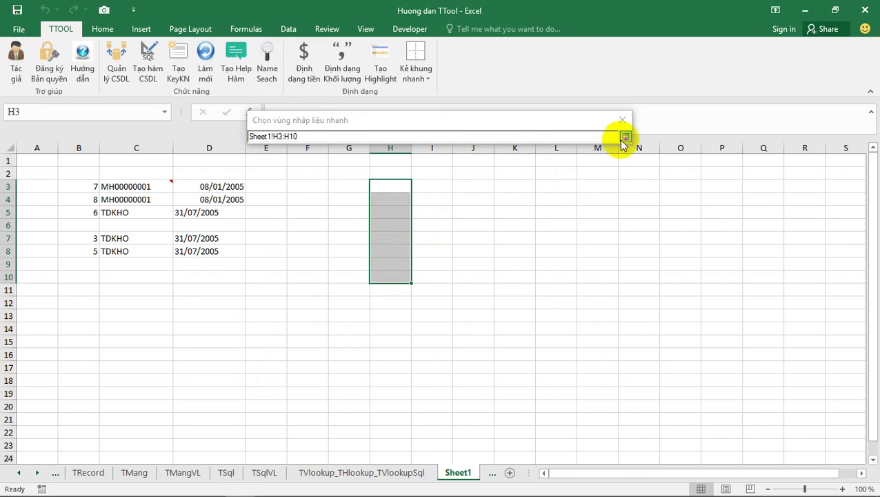
click(625, 136)
Step: Open the query builder for vidu2 and connect it to the Access database through the key mdb
click(497, 211)
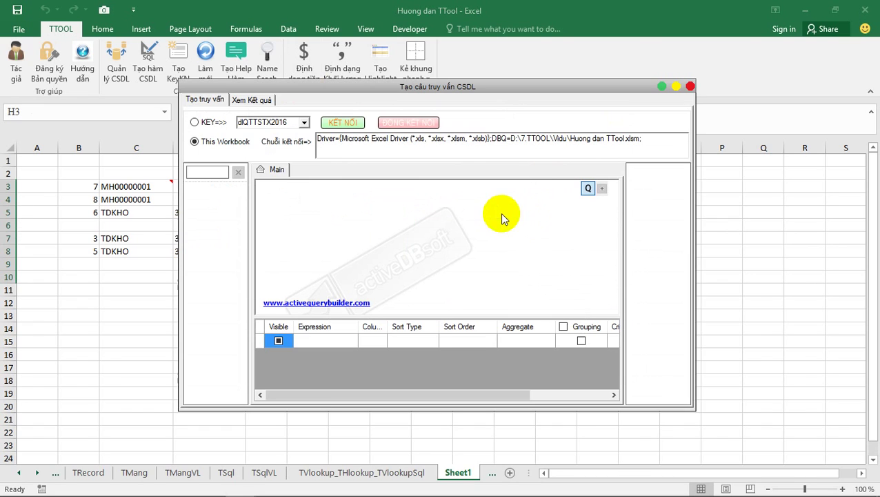
click(303, 122)
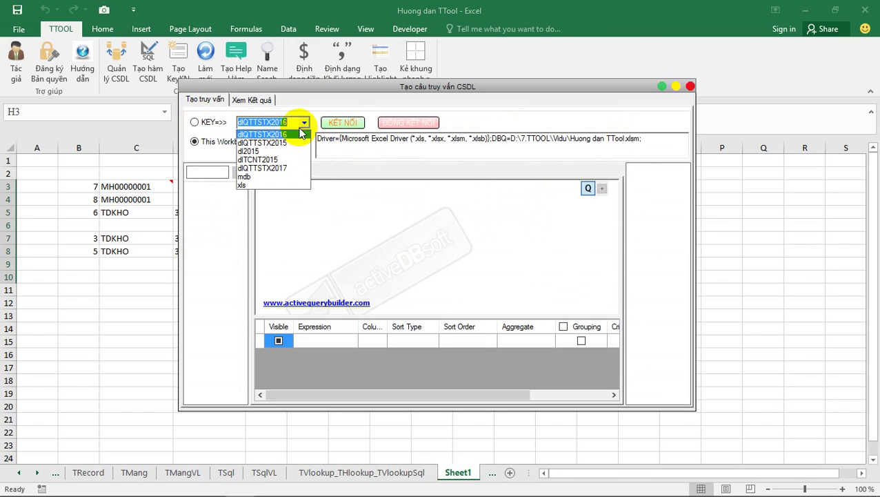
click(267, 177)
click(213, 122)
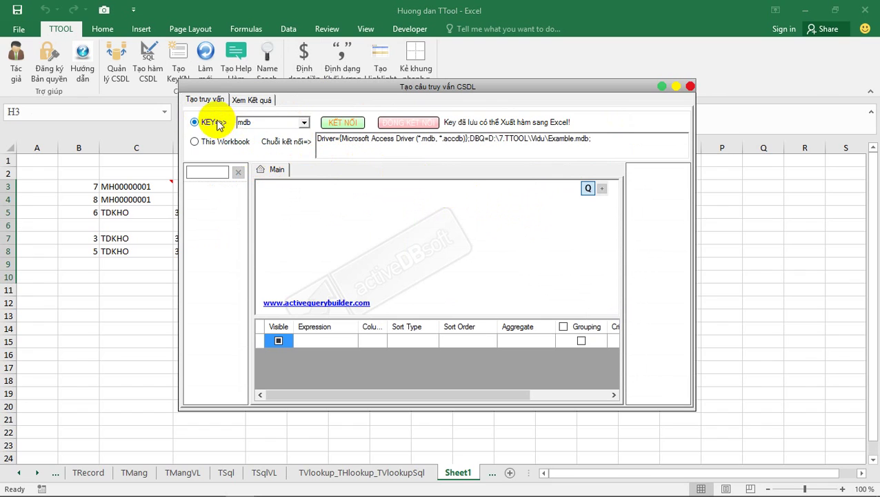
click(335, 122)
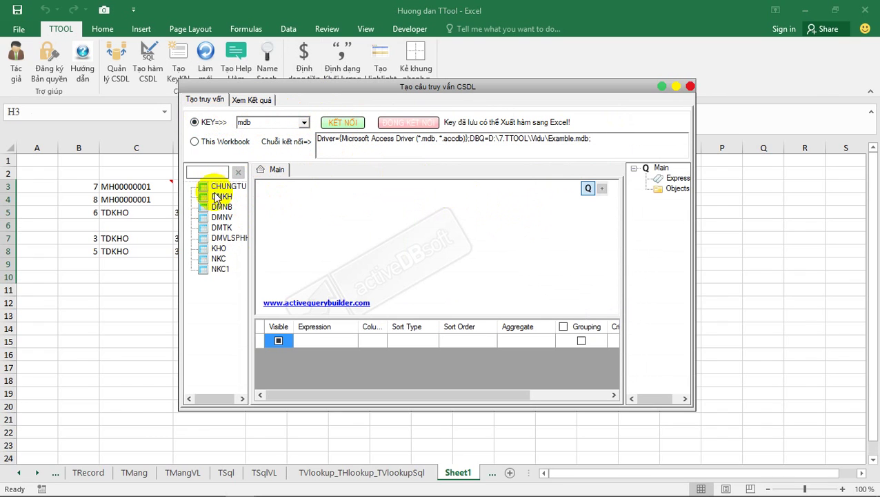
Step: Build the query Select * From DMKH, accept it for vidu2 and save the lookup name
drag(217, 197, 301, 192)
click(271, 102)
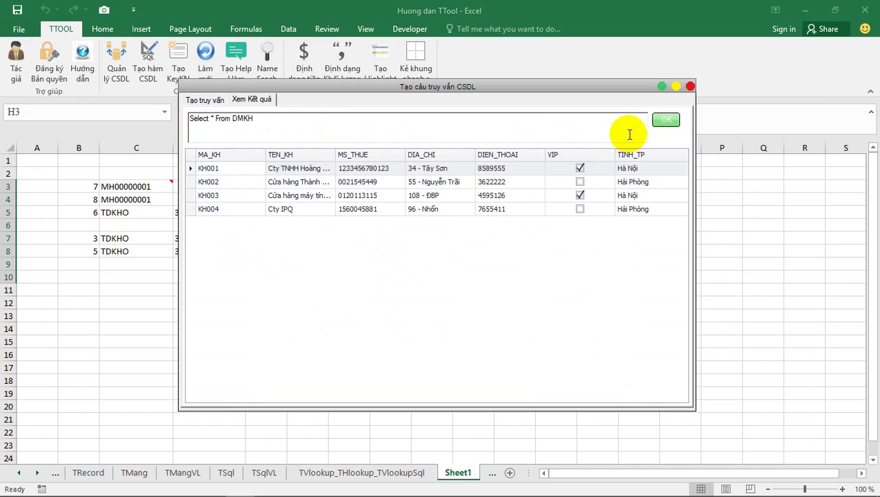
click(666, 120)
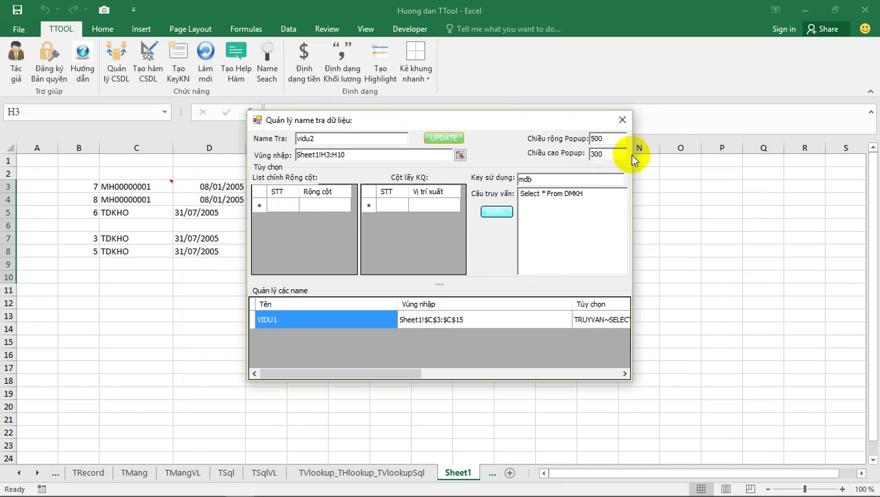
click(497, 212)
click(442, 138)
click(622, 119)
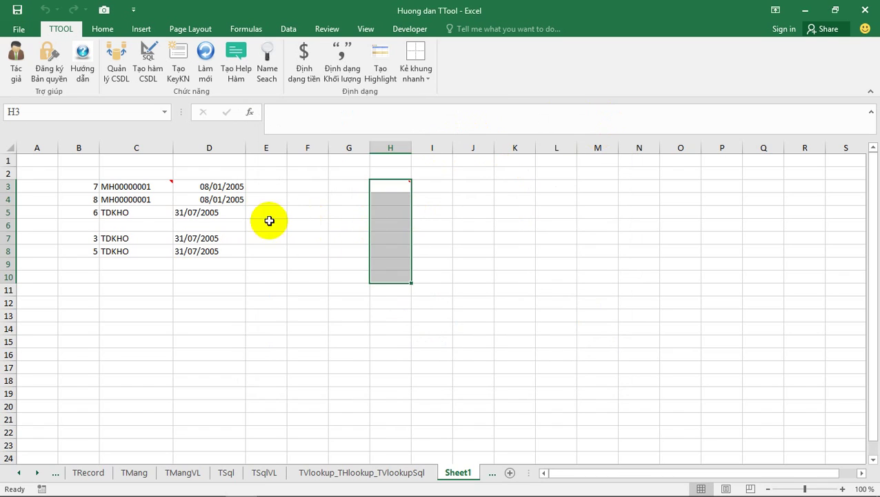
Step: View the lookup list for C3, and shrink the lookup popup at H4 in both width and height
click(118, 186)
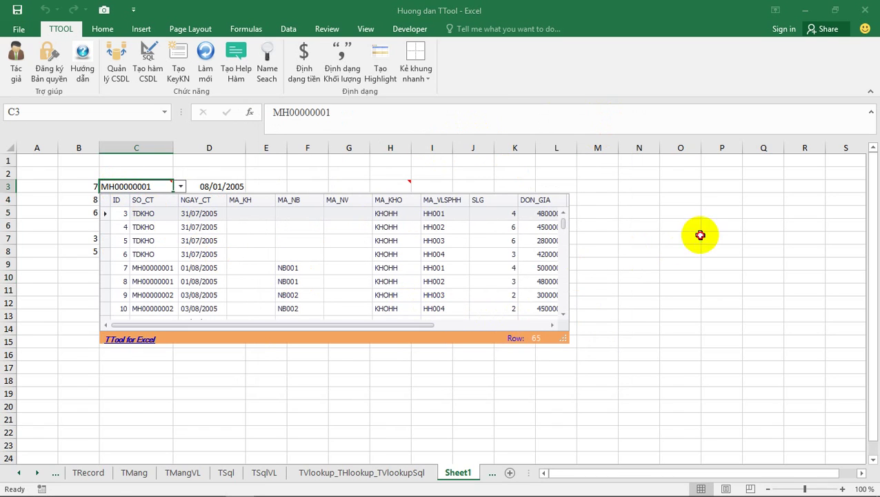
click(693, 236)
click(399, 198)
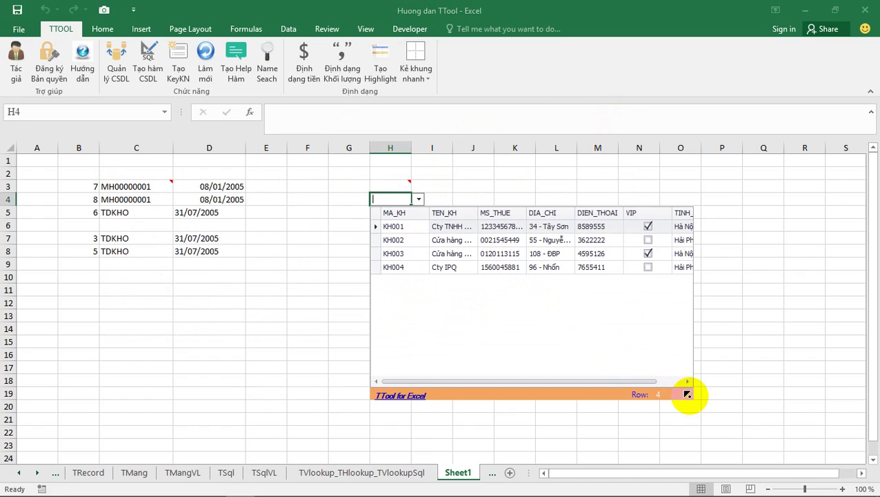
drag(689, 394, 624, 320)
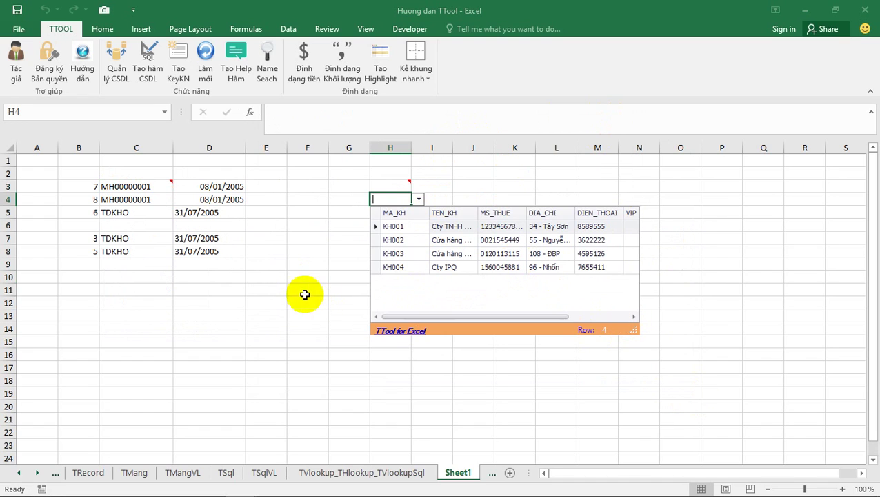
Step: Switch between C4, H4 and C5 to compare the lookup lists of VIDU1 and vidu2
click(270, 289)
click(125, 199)
click(266, 199)
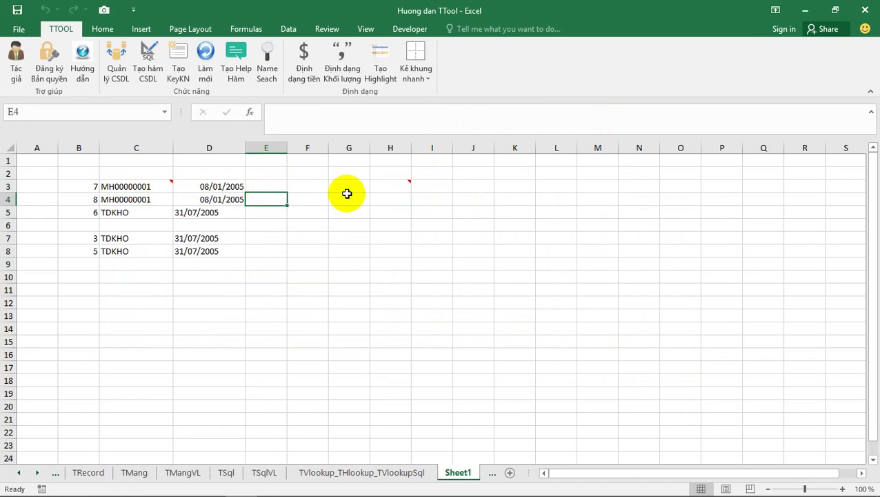
click(380, 198)
click(142, 210)
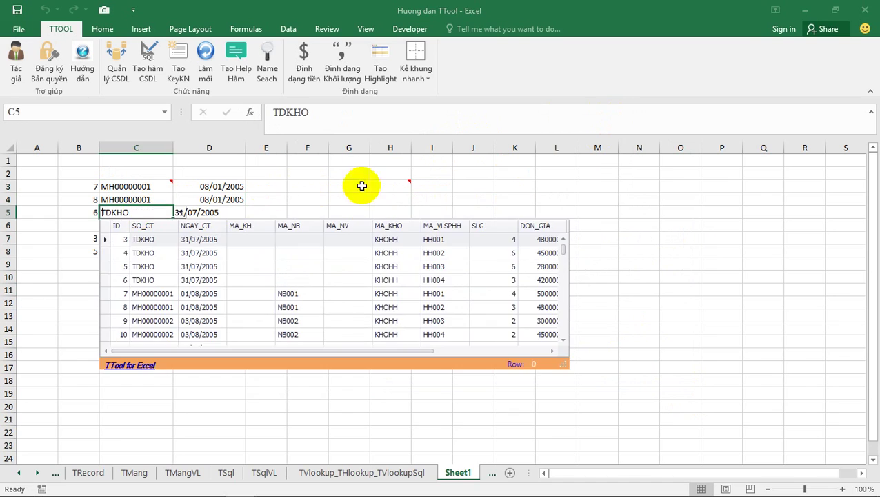
Step: Apply Best Fit to the TEN_KH column in the lookup list for H3
click(386, 187)
right_click(457, 200)
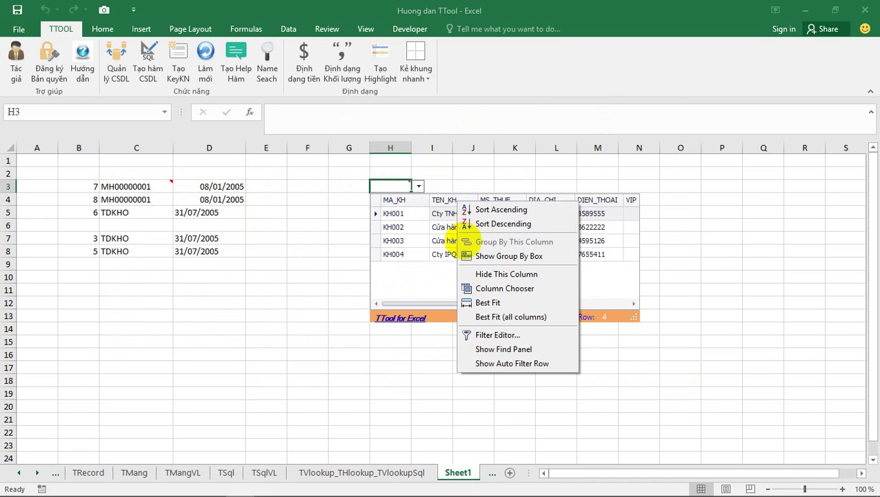
click(484, 303)
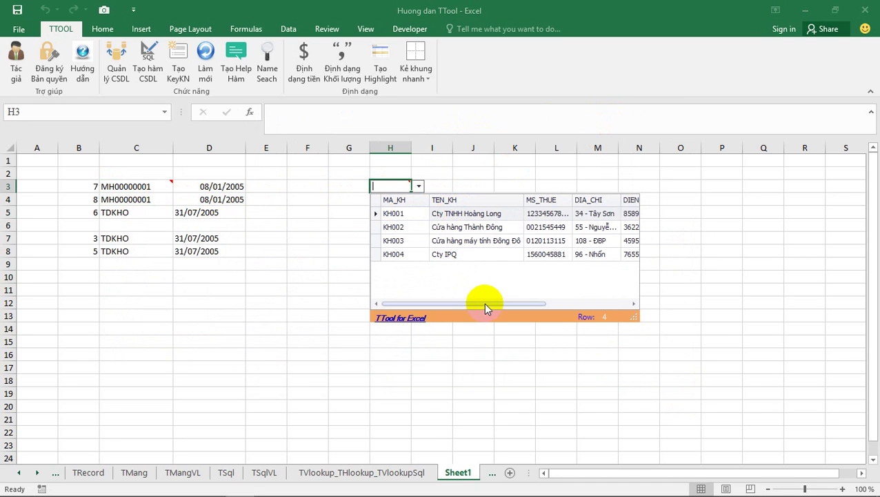
click(474, 378)
Step: Filter the lookup list for H4 by kh and by 01, and clear the filter text
click(379, 198)
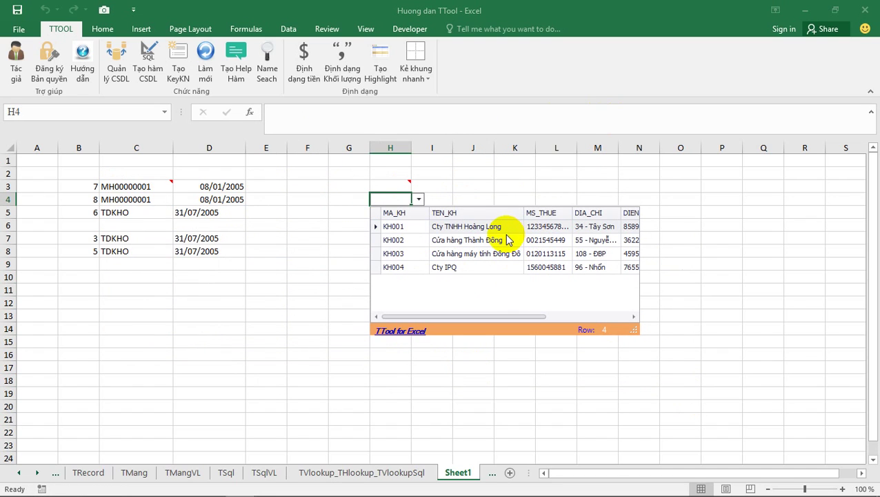
text(kh)
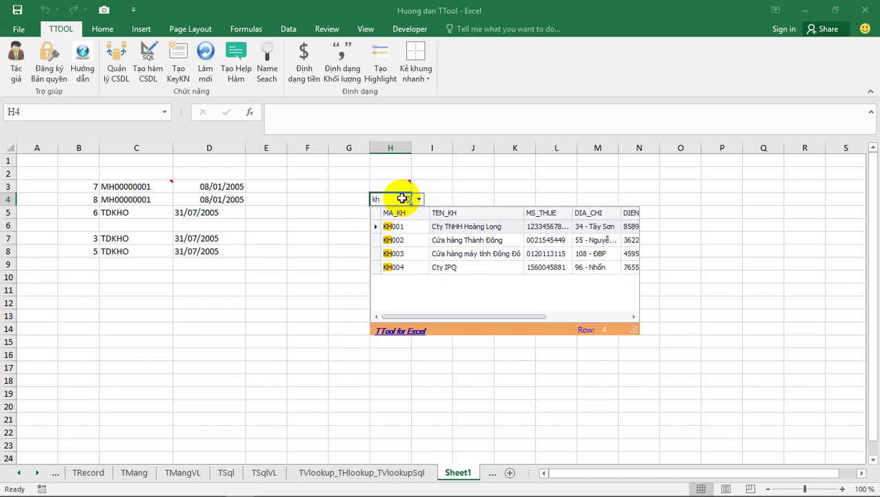
drag(402, 199, 359, 200)
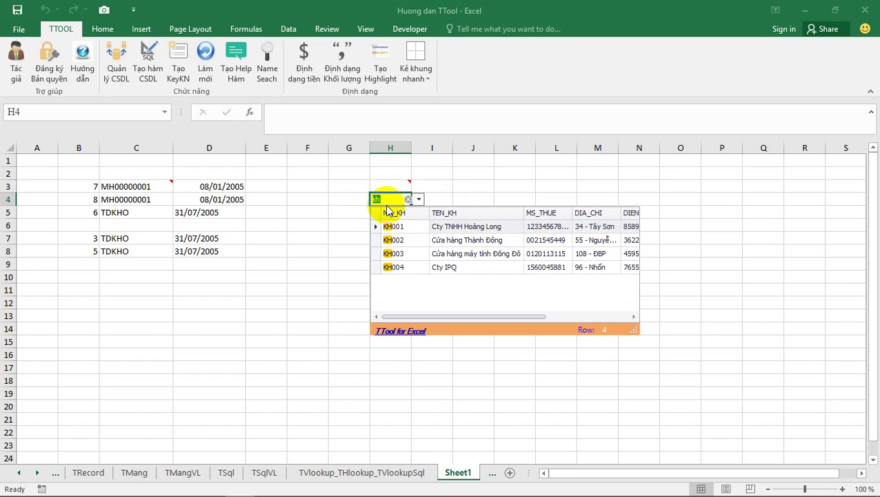
key(BackSpace)
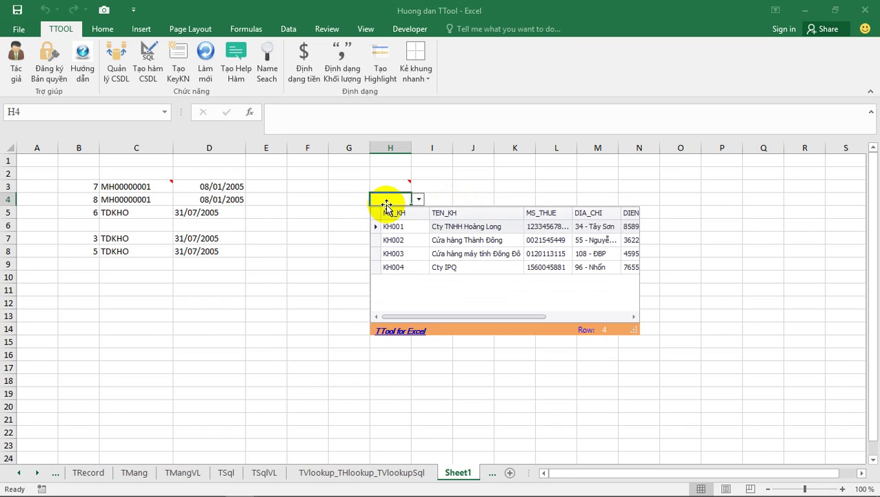
text(01)
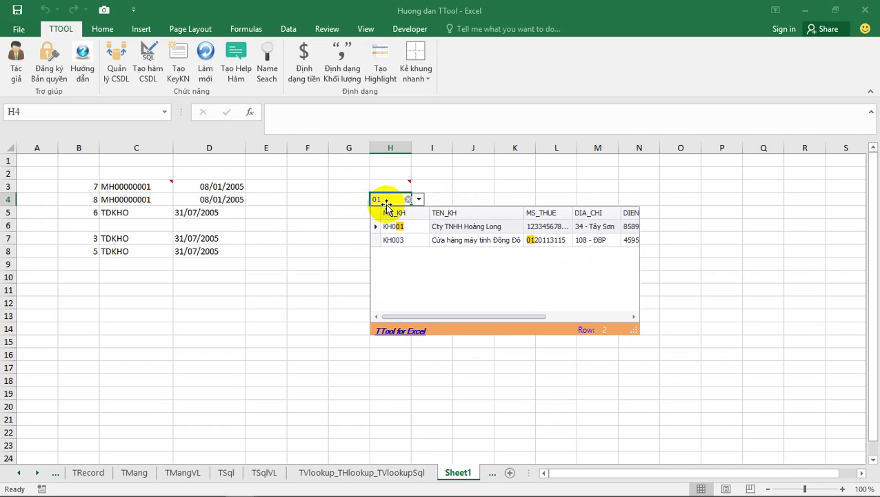
click(408, 200)
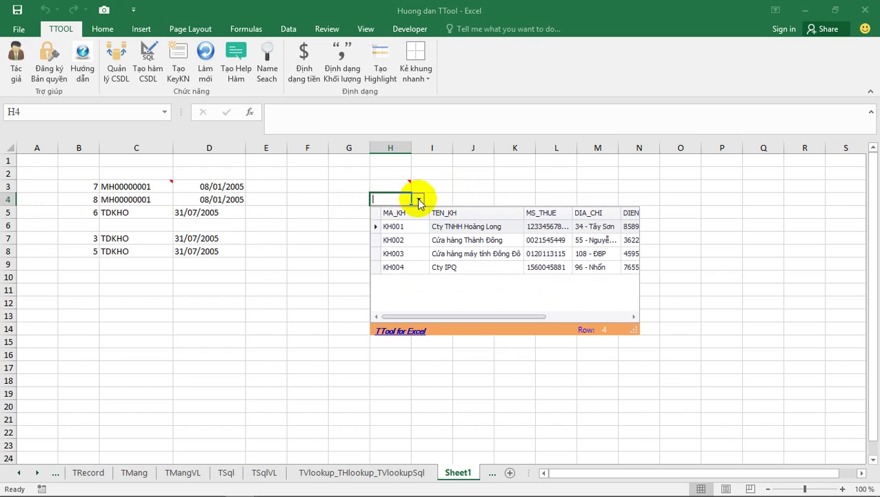
Step: Toggle the lookup lists for H4 and H3, and move between the cells of column H to display each list
click(418, 200)
click(403, 186)
click(419, 186)
click(413, 186)
key(Down)
key(Down)
key(Down)
key(Down)
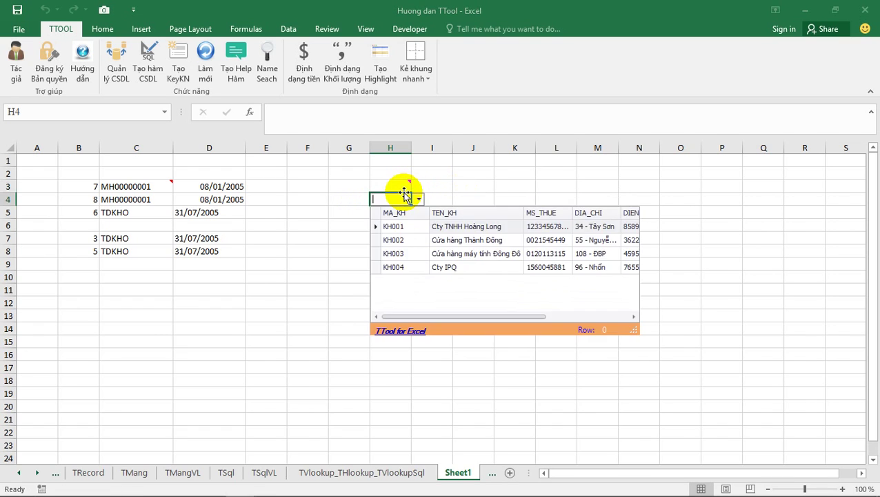
key(Up)
key(Up)
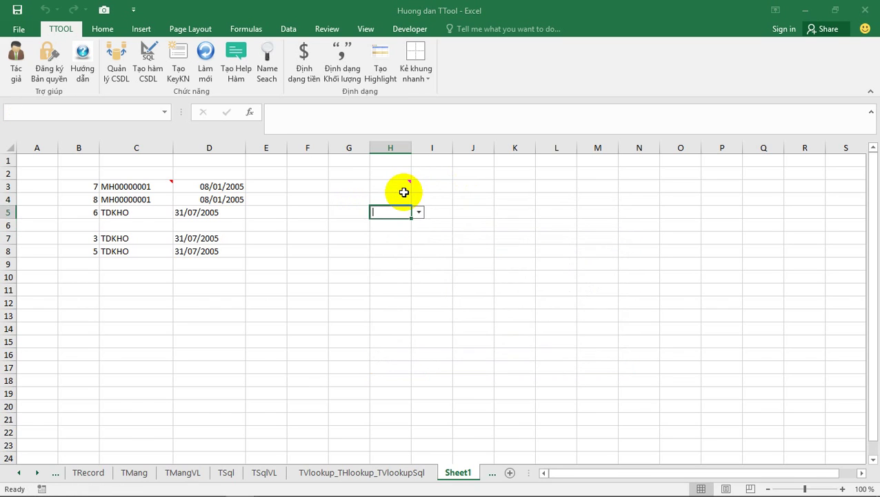
Step: Move back and forth along row 3 between C3 and column H to compare the lookup lists of both ranges
key(Escape)
key(Left)
key(Left)
key(Left)
key(Left)
key(Left)
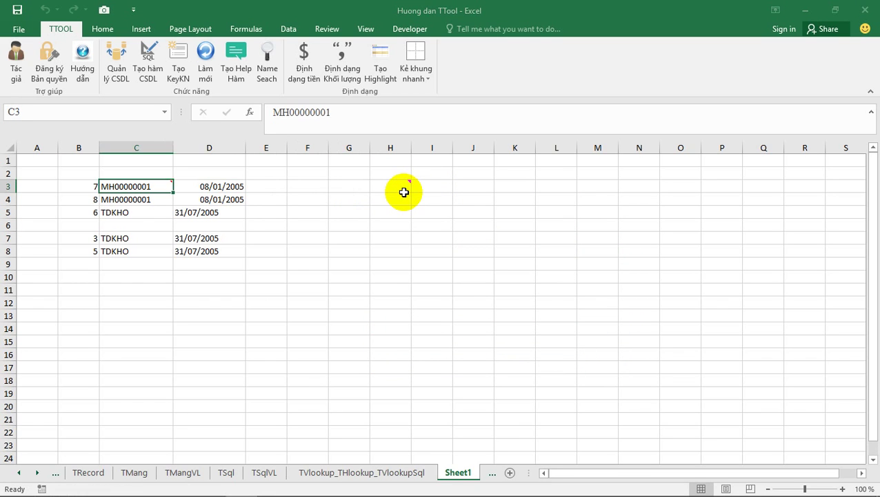
key(Right)
key(Right)
key(Right)
key(Right)
key(Right)
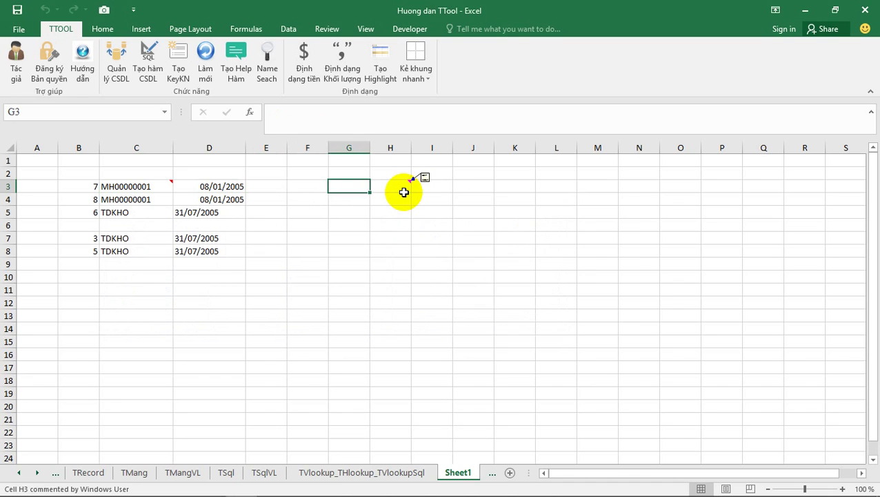
key(Escape)
key(Left)
key(Left)
key(Left)
key(Left)
key(Left)
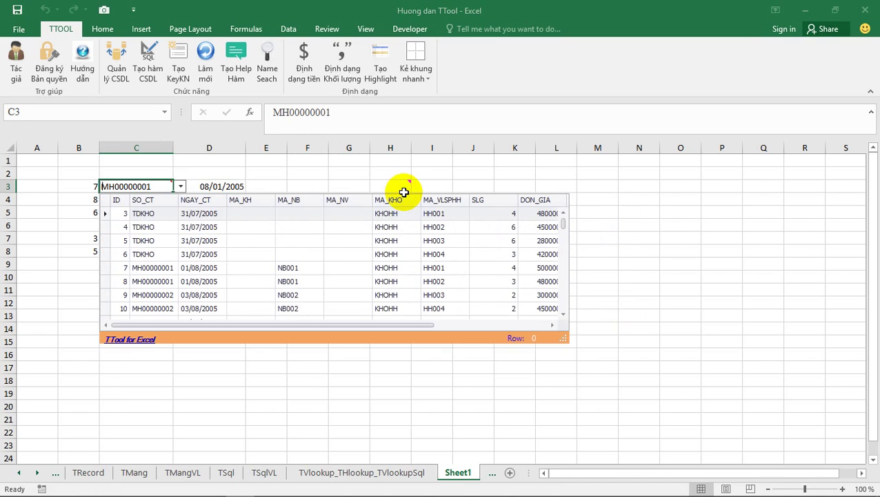
key(Right)
key(Right)
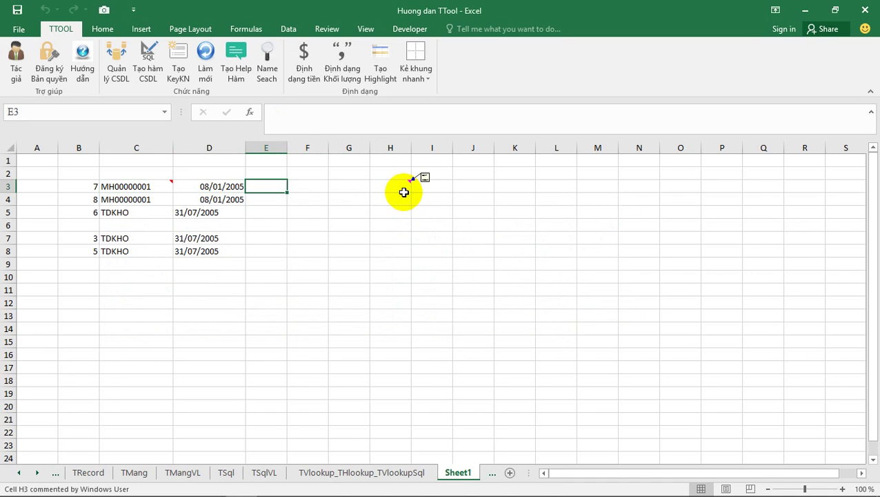
Step: Delete the lookup name VIDU1 covering Sheet1!$C$3:$C$15 in the lookup name manager and close the manager
click(268, 65)
click(471, 320)
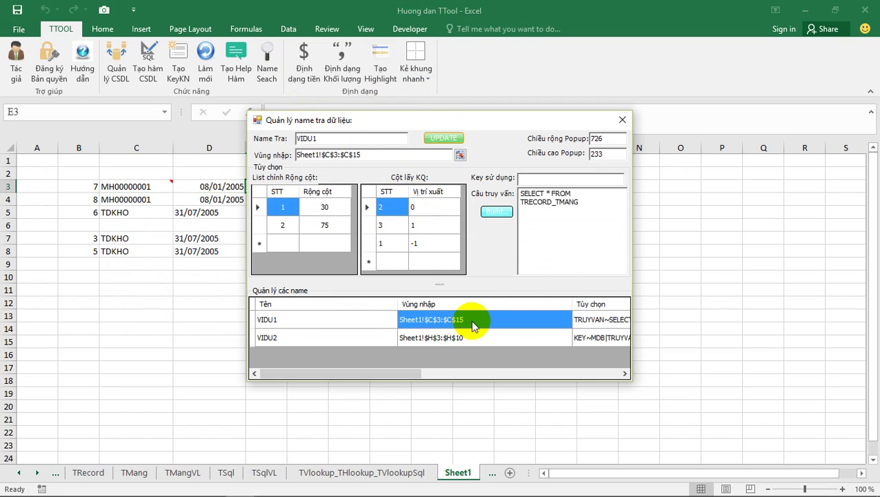
right_click(471, 320)
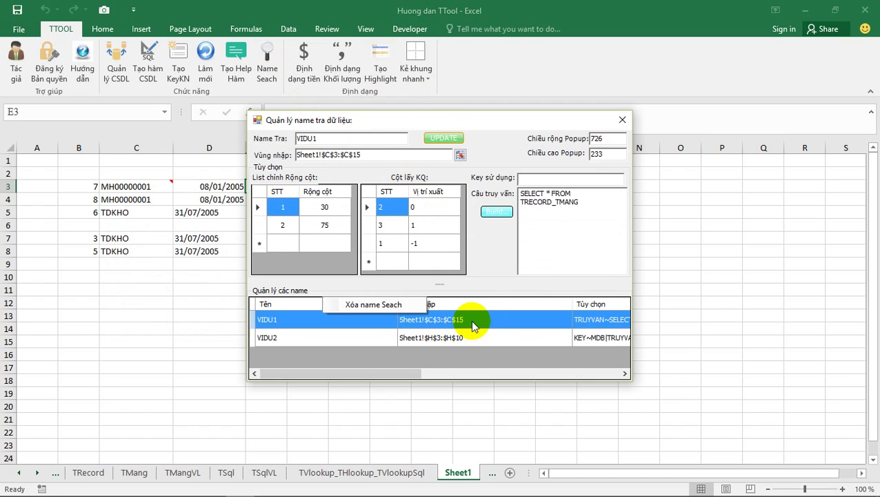
click(369, 307)
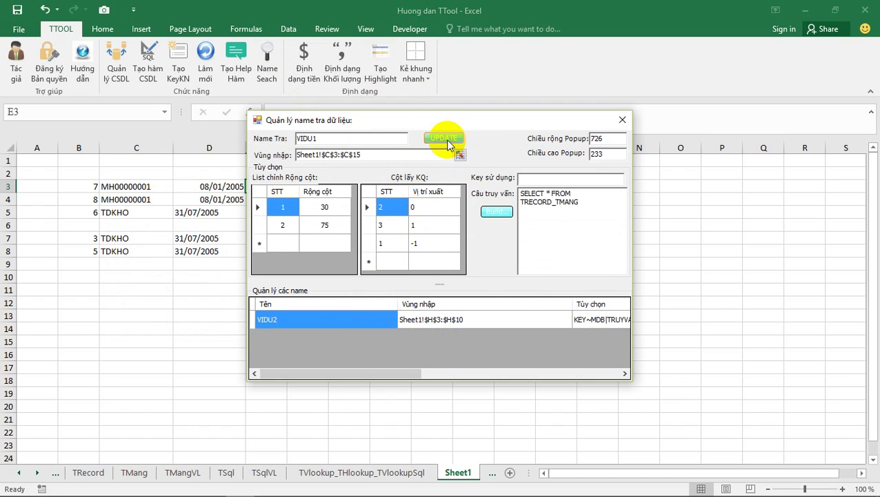
click(621, 120)
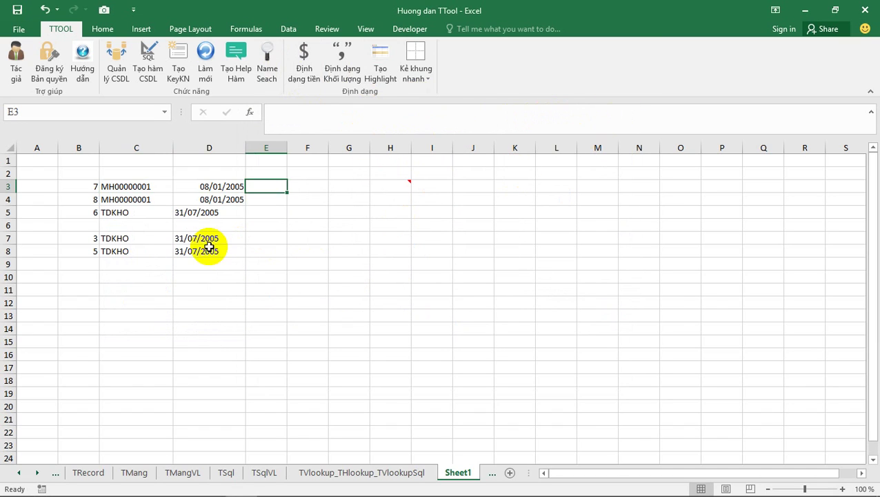
Step: Check C3, C4 and H4 for a lookup list, and dismiss any list that opens
click(207, 202)
click(138, 199)
click(109, 184)
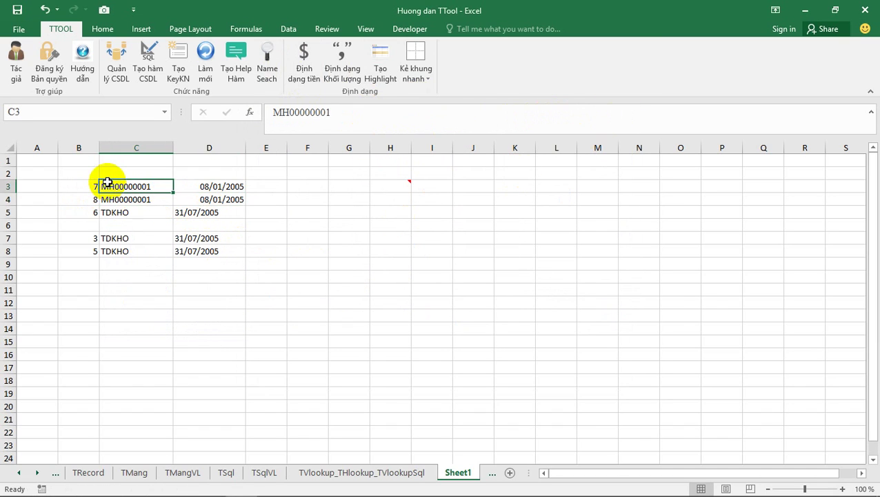
click(190, 201)
click(134, 198)
click(392, 198)
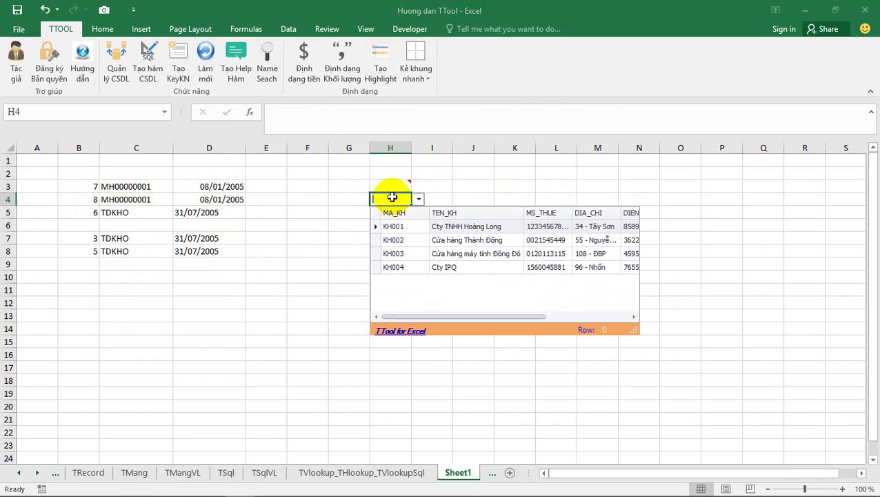
click(419, 198)
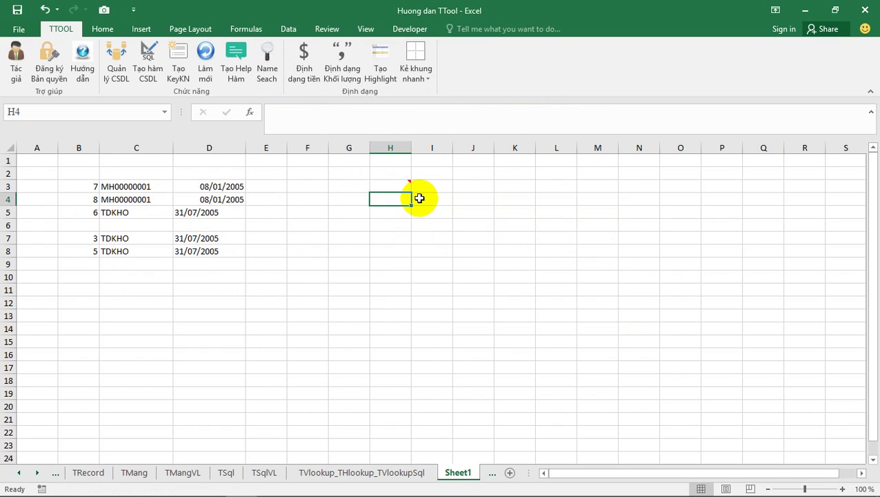
Step: Delete the lookup name VIDU2 covering Sheet1!$H$3:$H$10 in the lookup name manager and close the manager
key(Left)
key(Left)
key(Down)
key(Down)
click(267, 61)
click(460, 321)
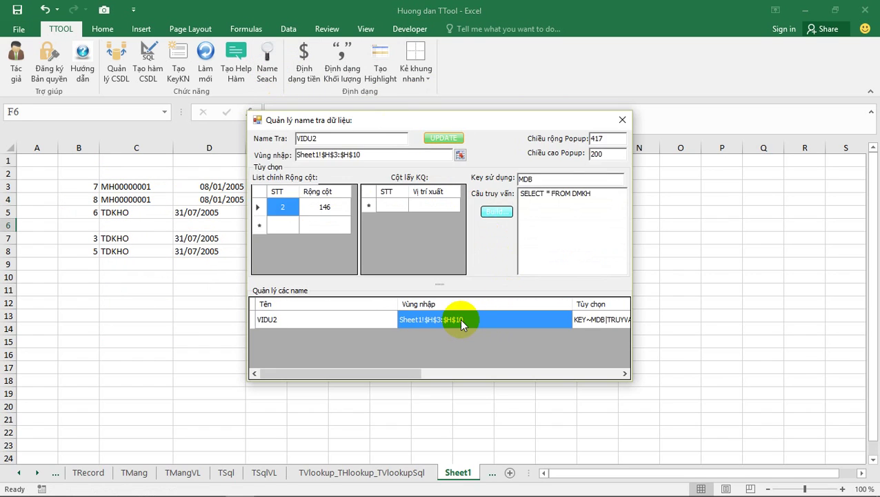
right_click(461, 323)
click(373, 305)
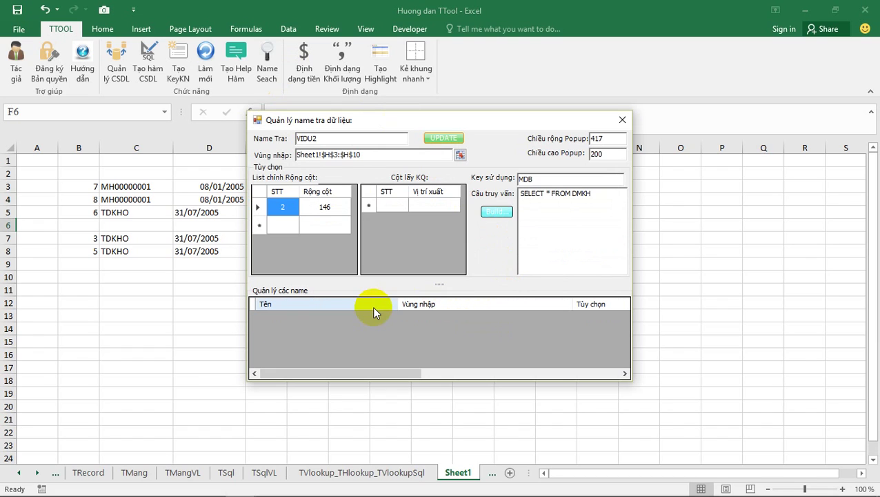
click(624, 125)
Step: Check H6 and C4 for a lookup list, finishing on the empty cell F13
click(336, 201)
click(261, 204)
click(409, 224)
click(141, 198)
click(320, 315)
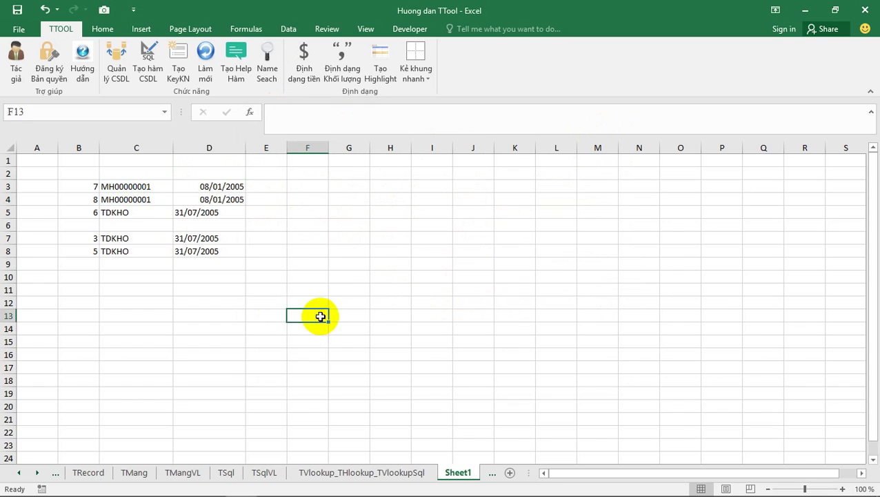